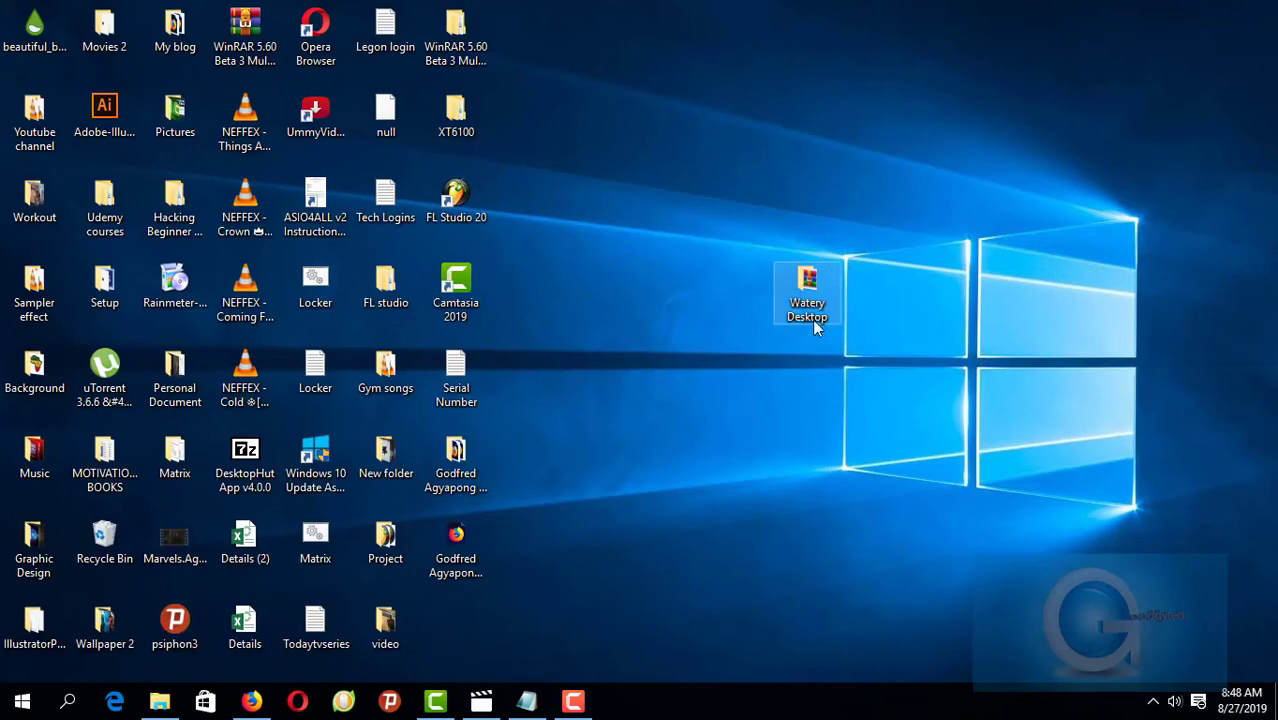
# Place the Watery Desktop folder among the other desktop icons and copy the wallpaper page address from the Notepad note
pyautogui.moveTo(815, 328); pyautogui.dragTo(487, 625)
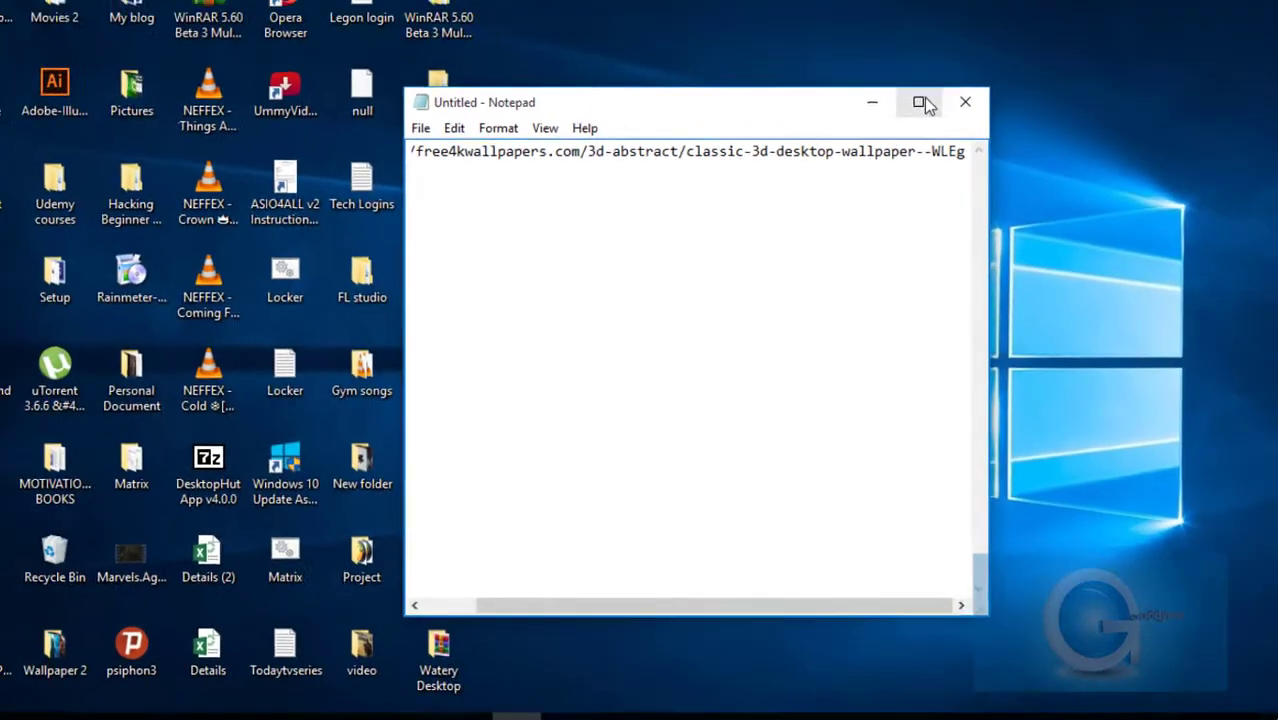
pyautogui.click(996, 30)
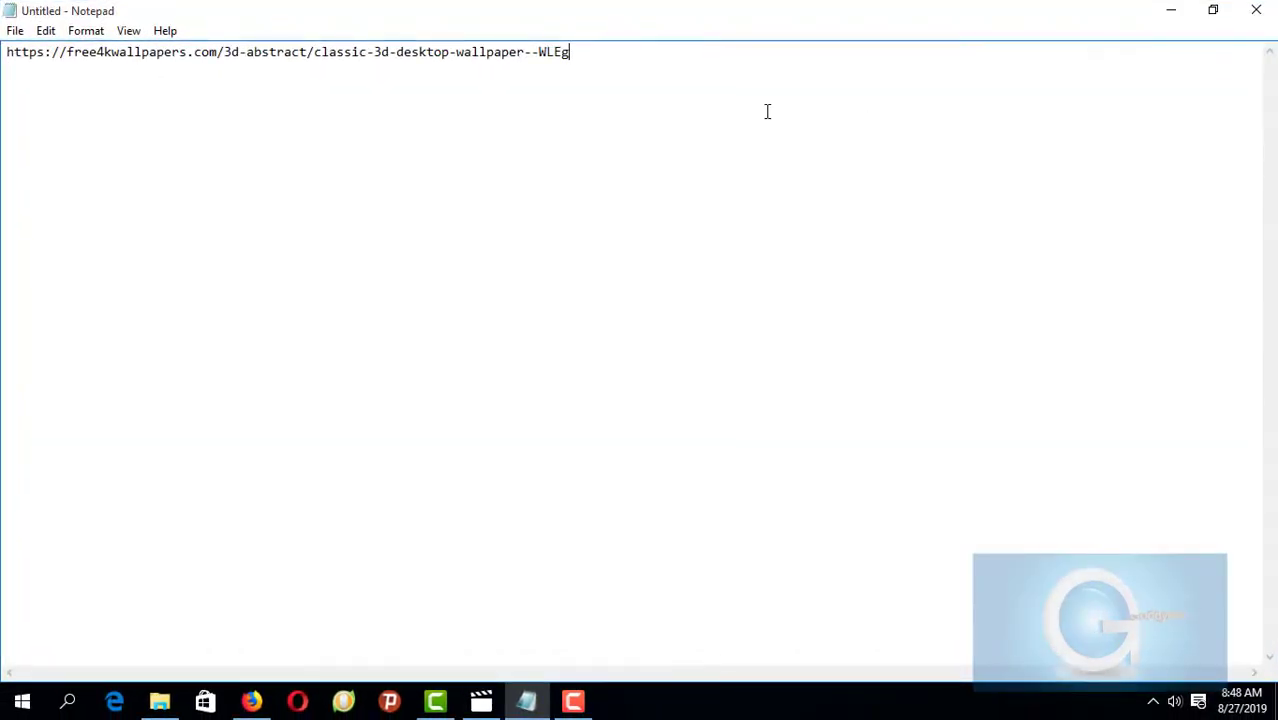
pyautogui.moveTo(586, 46); pyautogui.dragTo(29, 8)
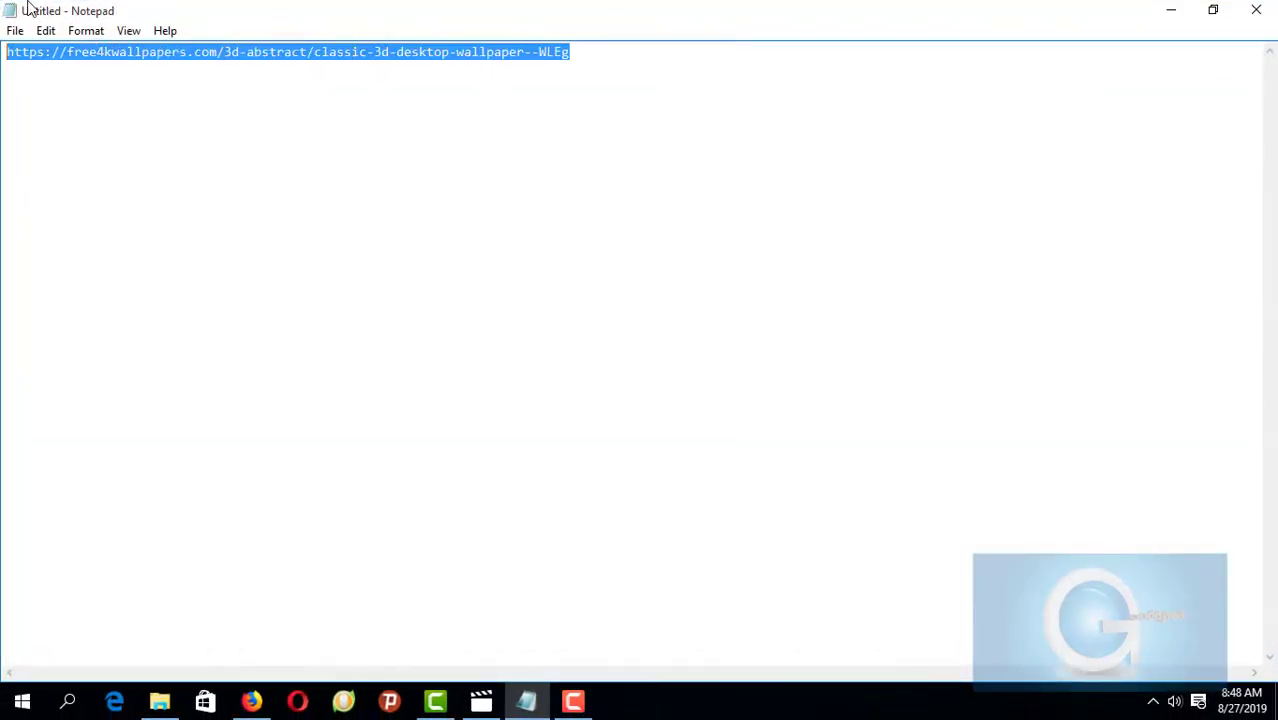
pyautogui.rightClick(112, 60)
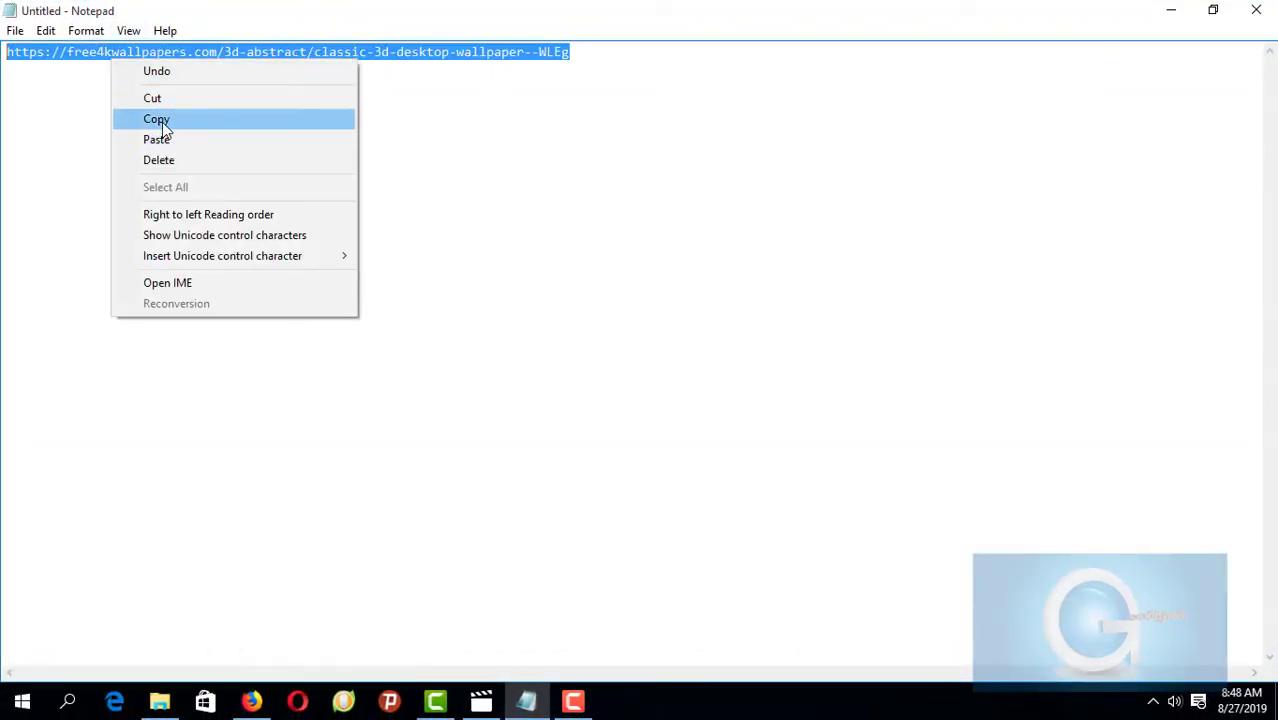
pyautogui.click(159, 119)
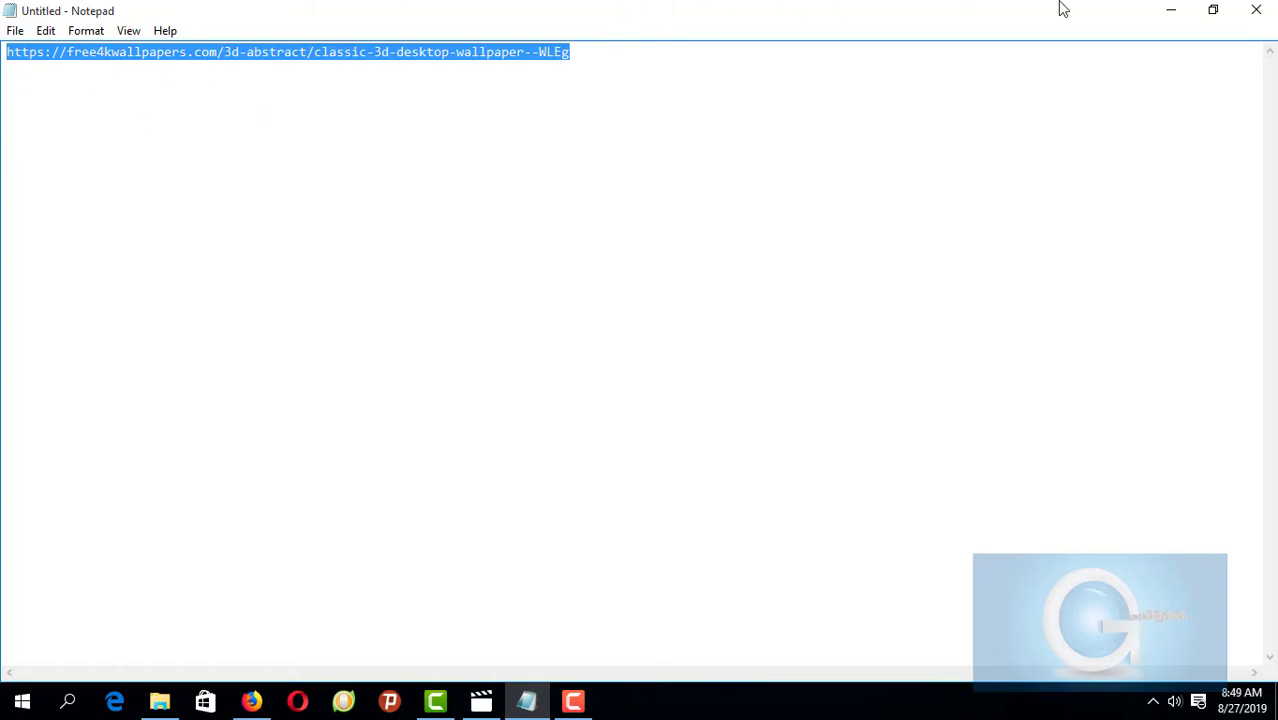
# Switch to Firefox and load the copied free4kwallpapers.com address for the classic 3D desktop wallpaper
pyautogui.click(1175, 17)
pyautogui.click(251, 702)
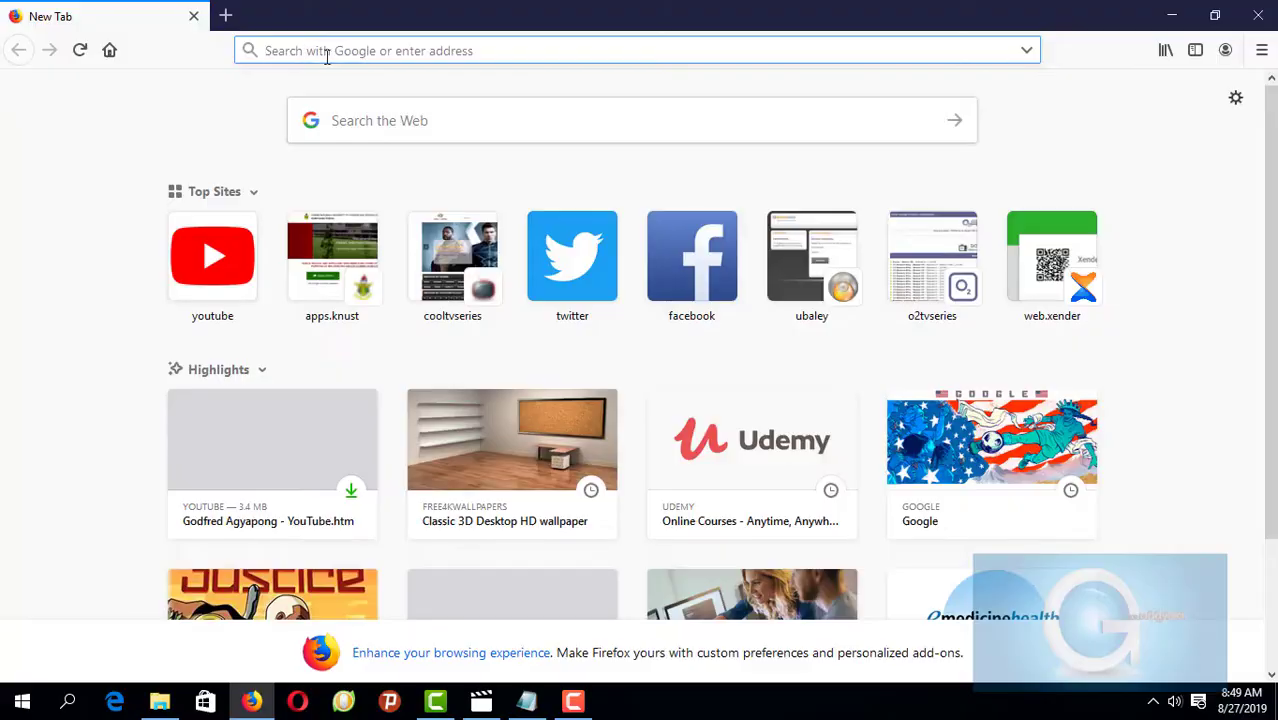
pyautogui.rightClick(328, 56)
pyautogui.click(516, 14)
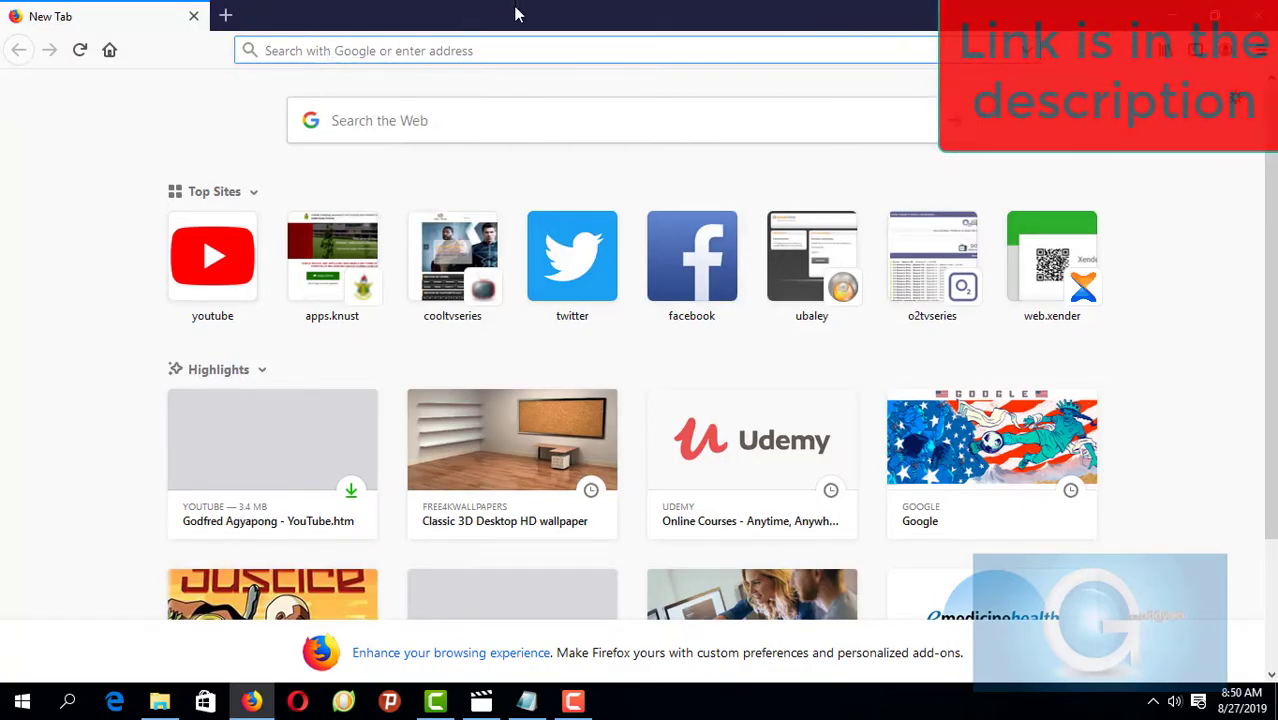
pyautogui.rightClick(320, 51)
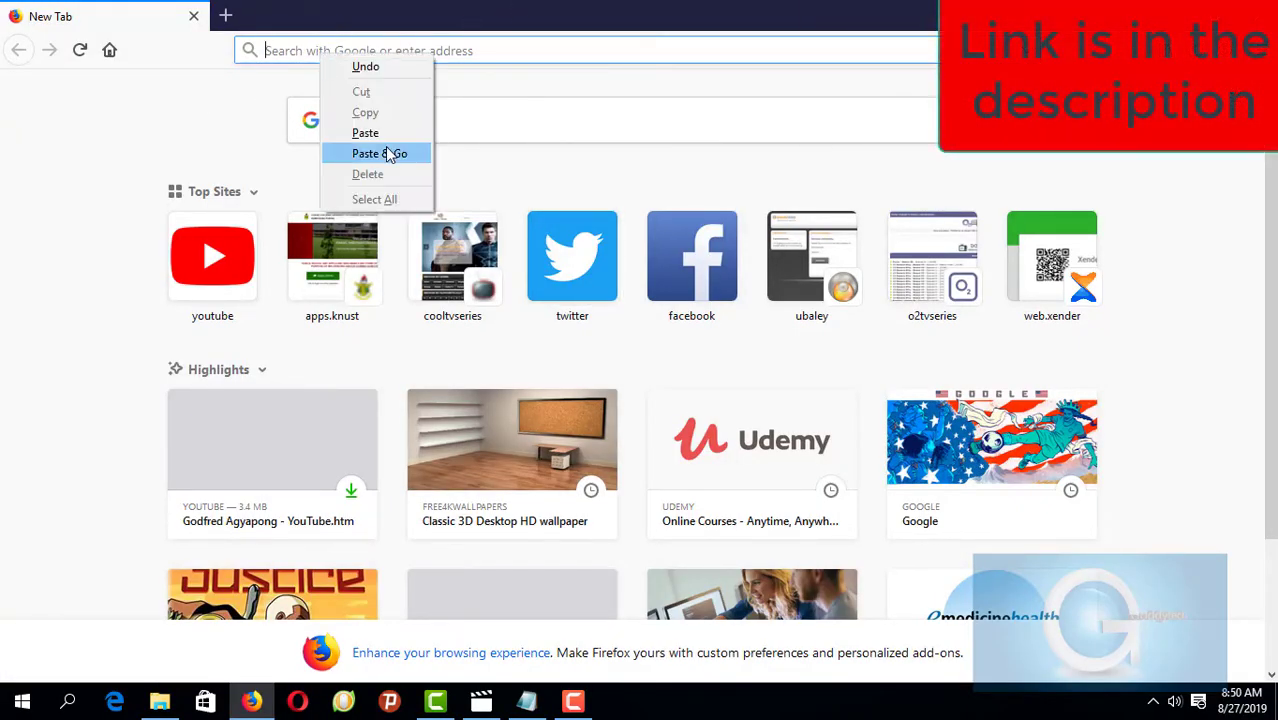
pyautogui.click(390, 152)
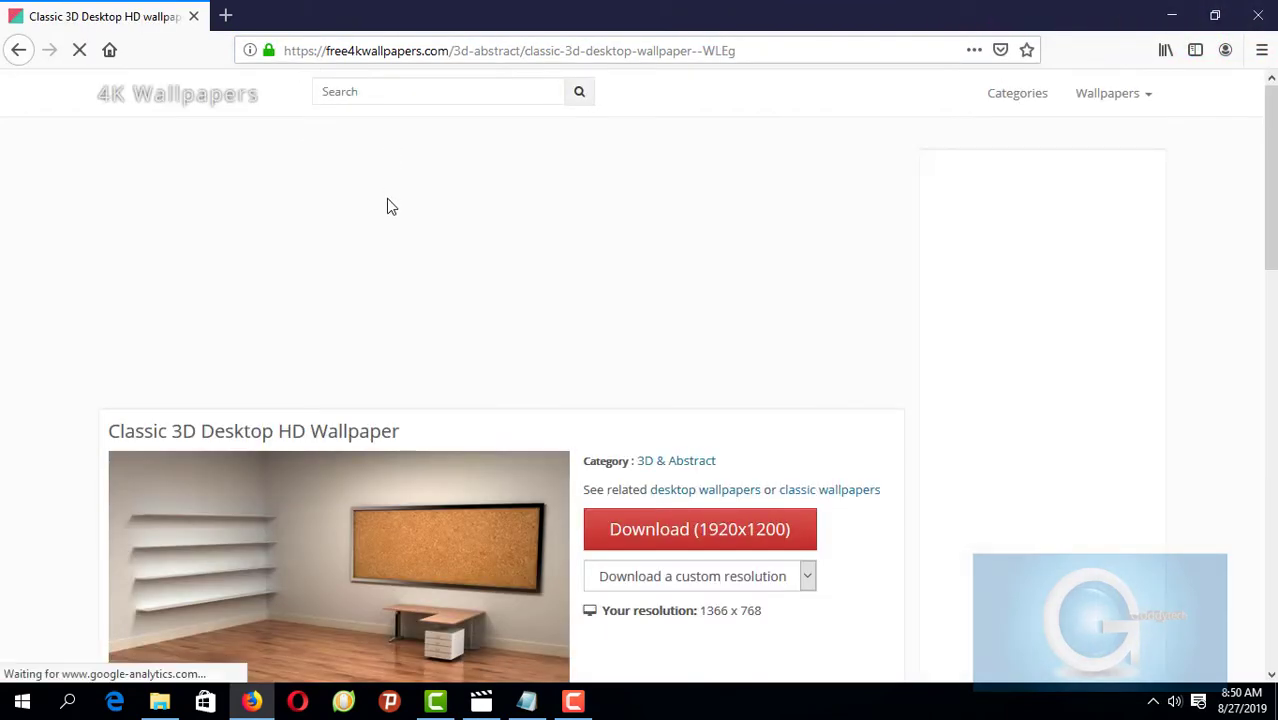
# Open the 1920x1200 download of the wallpaper and save the image to the Desktop as classic-3d-desktop
pyautogui.scroll(-5, 365, 463)
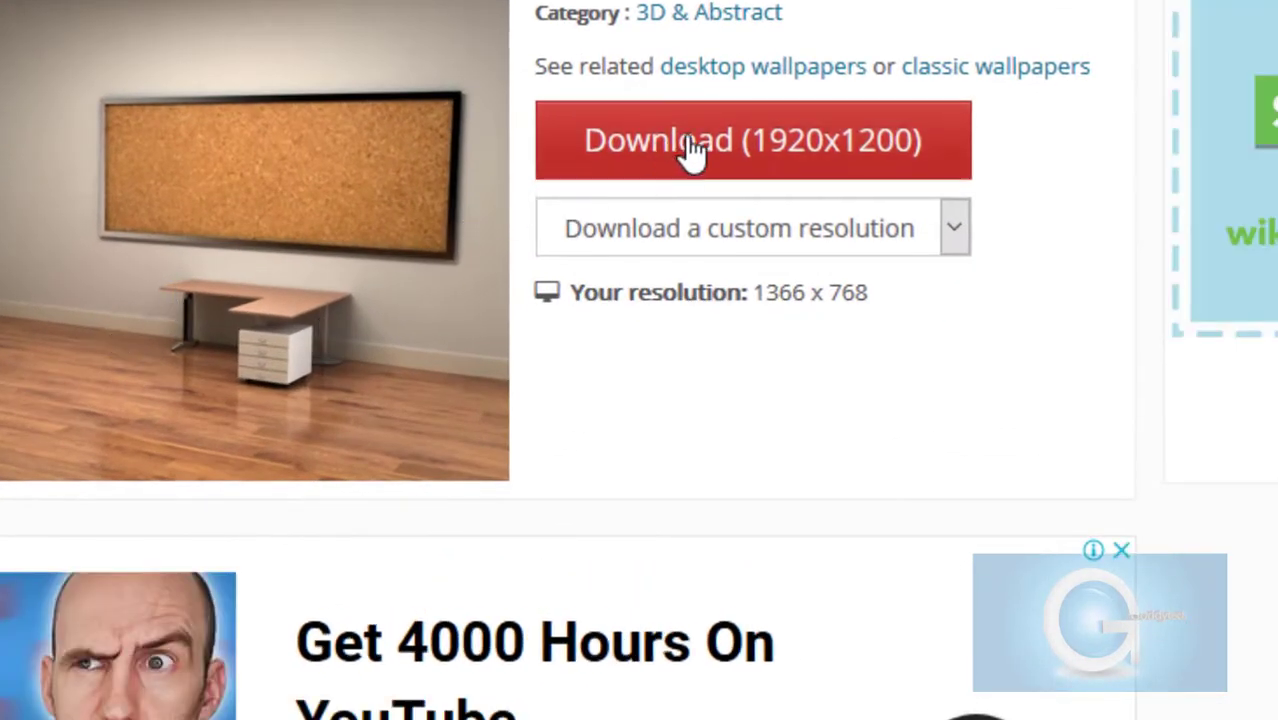
pyautogui.click(700, 240)
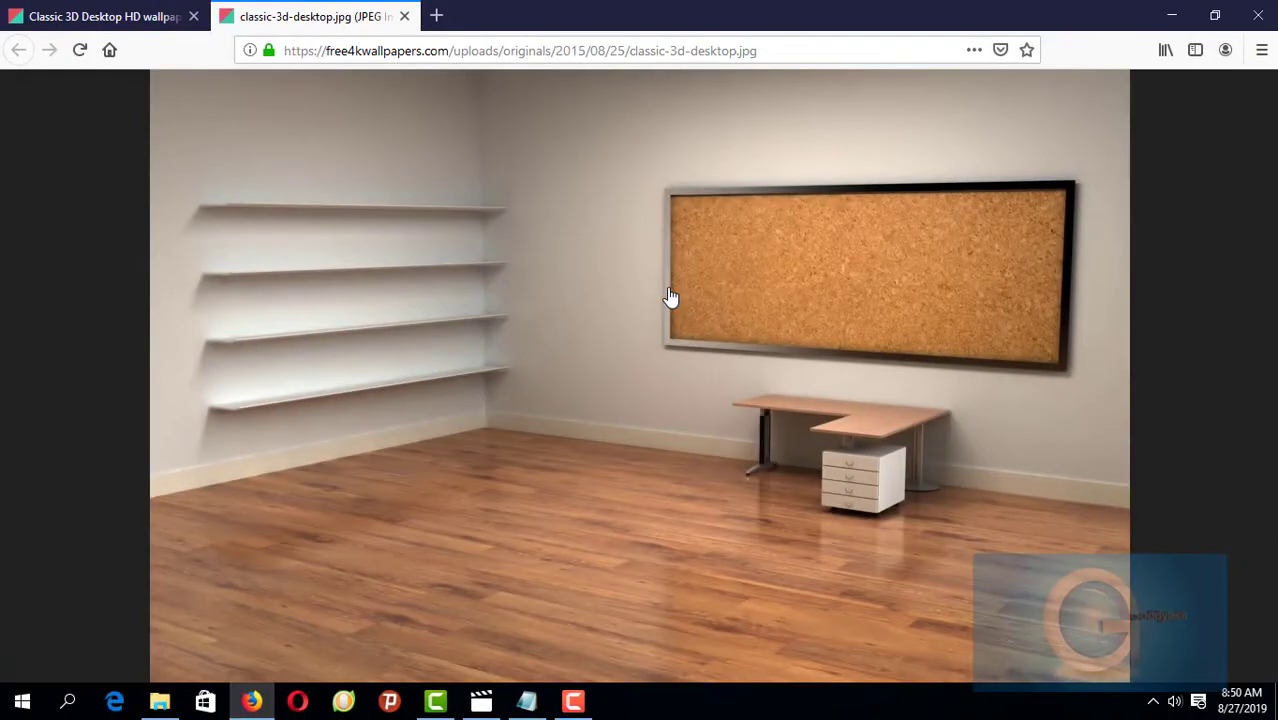
pyautogui.rightClick(655, 294)
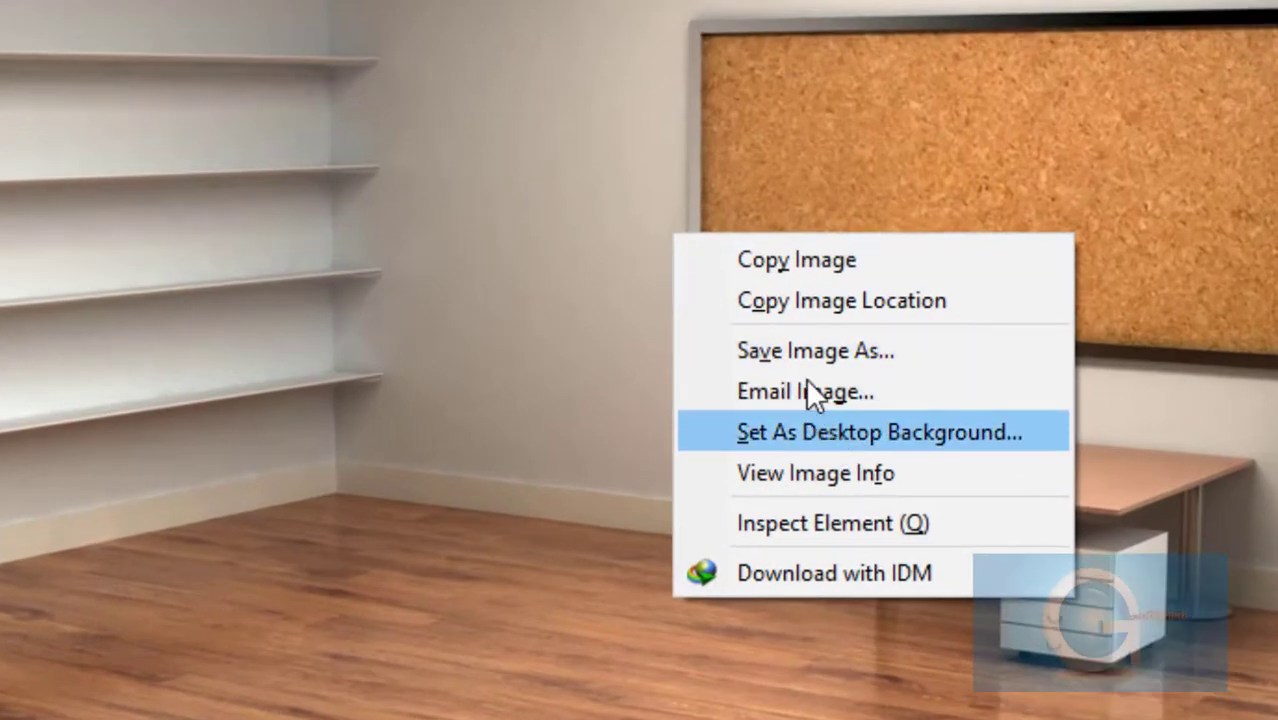
pyautogui.click(810, 350)
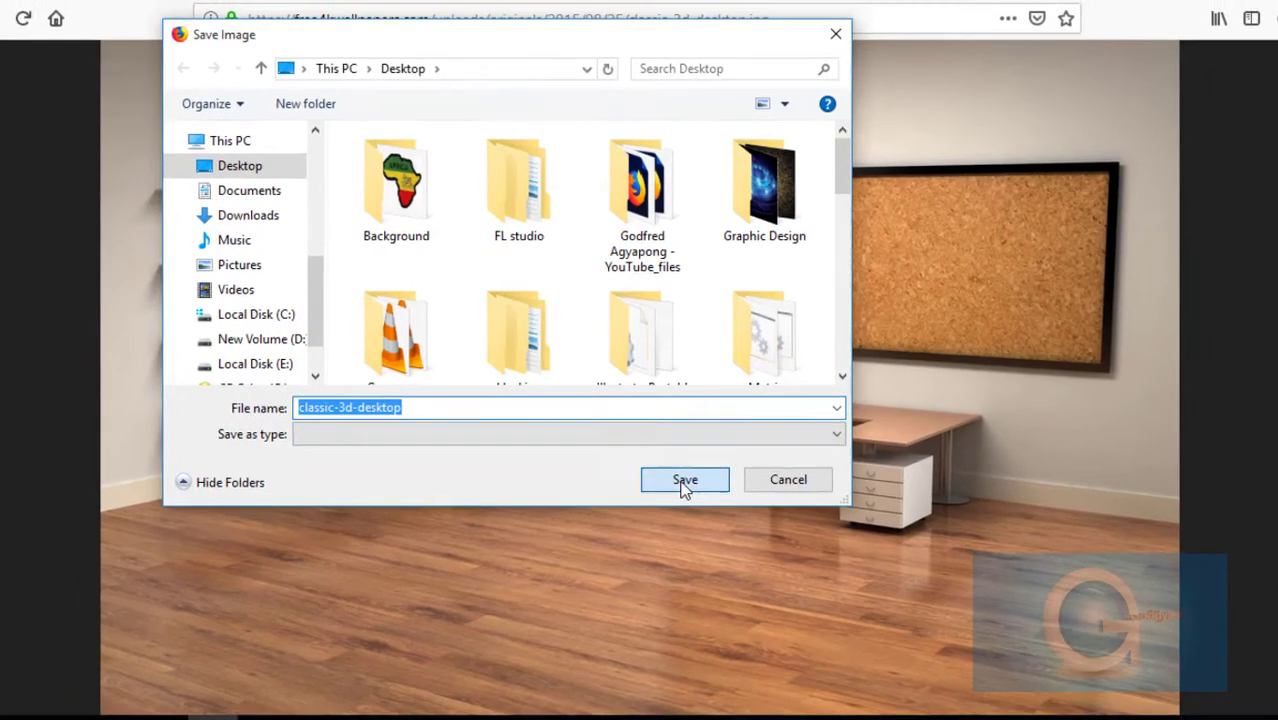
pyautogui.click(686, 486)
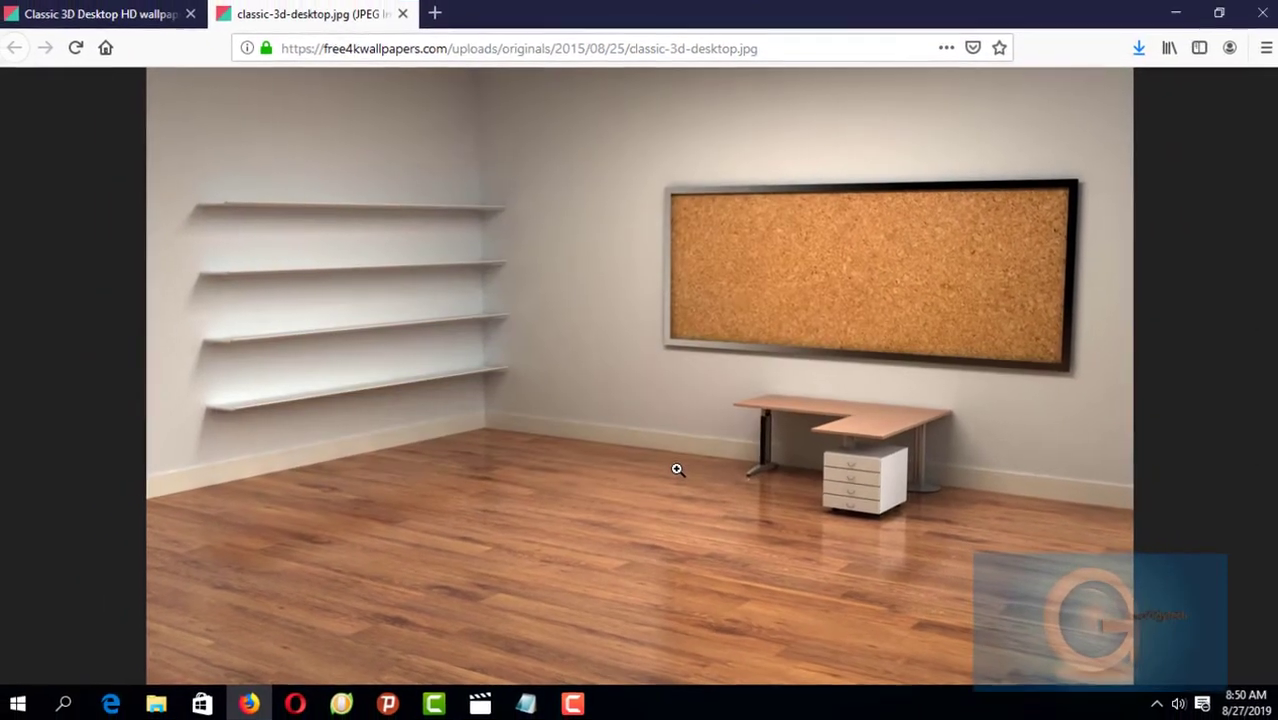
# Return to the desktop and open the saved classic-3d-desktop image
pyautogui.click(1139, 55)
pyautogui.click(1139, 55)
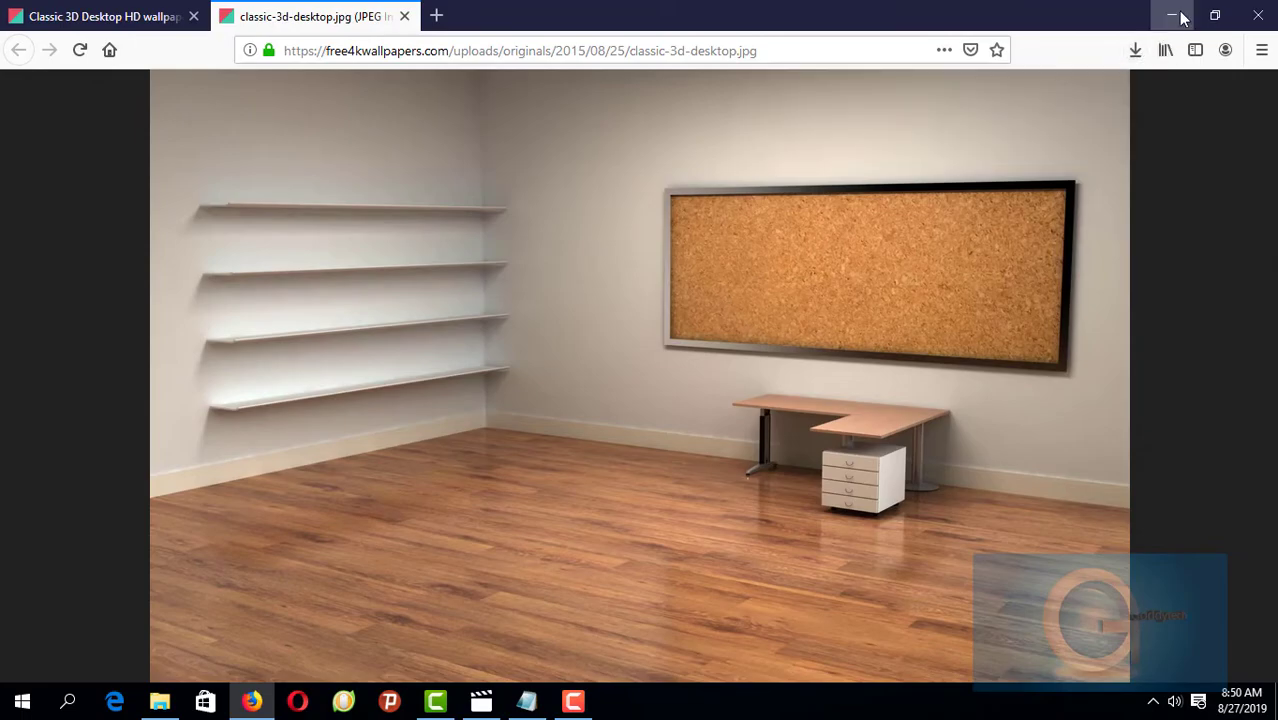
pyautogui.click(1174, 16)
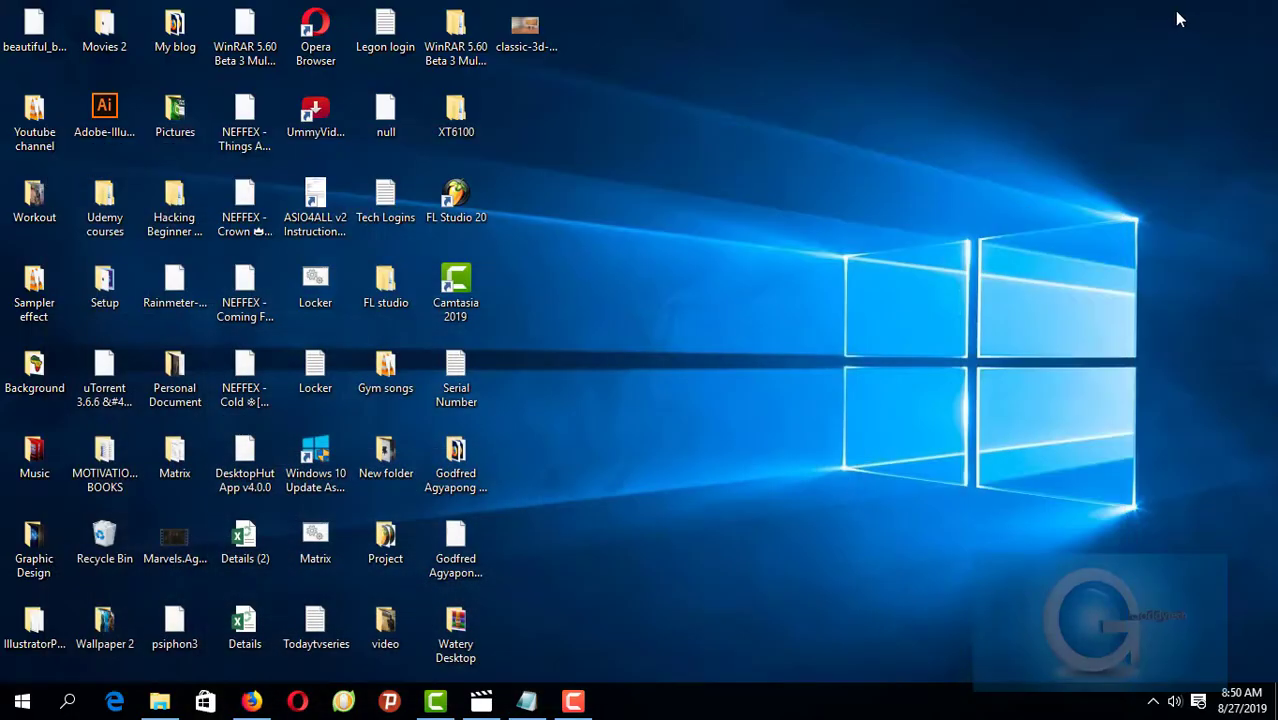
pyautogui.click(536, 48)
pyautogui.click(536, 48)
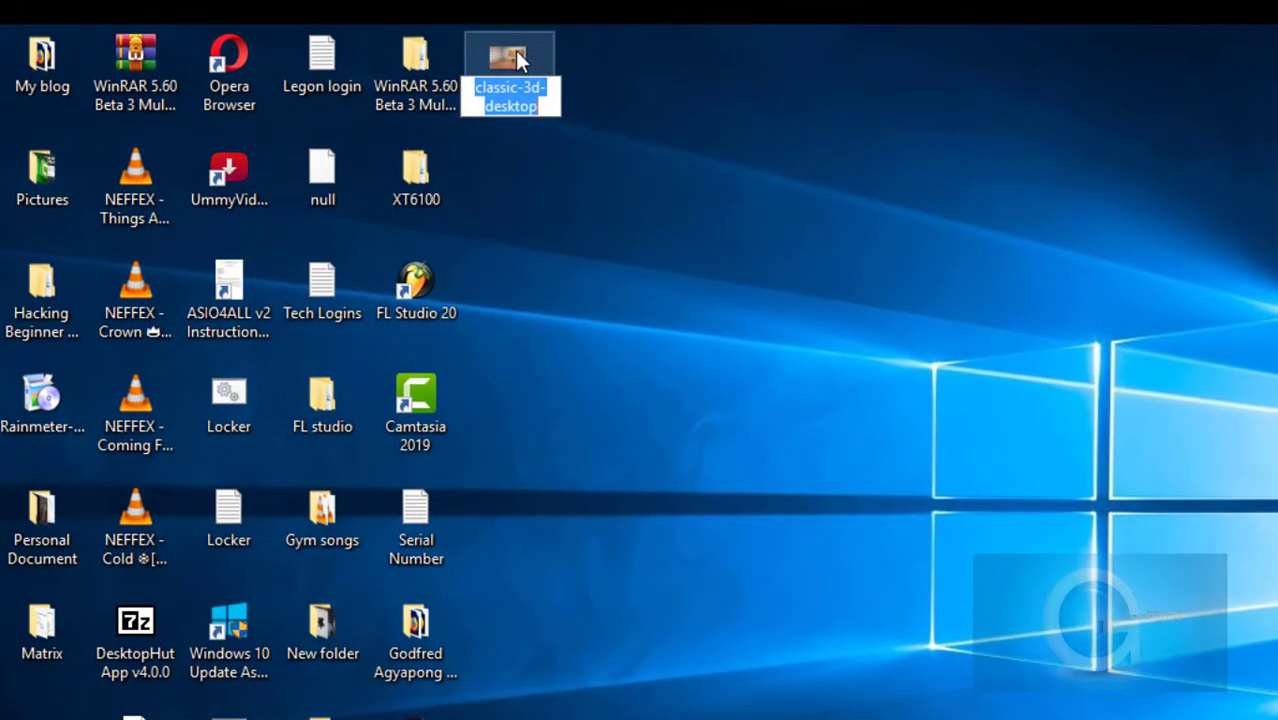
pyautogui.press('Escape')
pyautogui.doubleClick(515, 50)
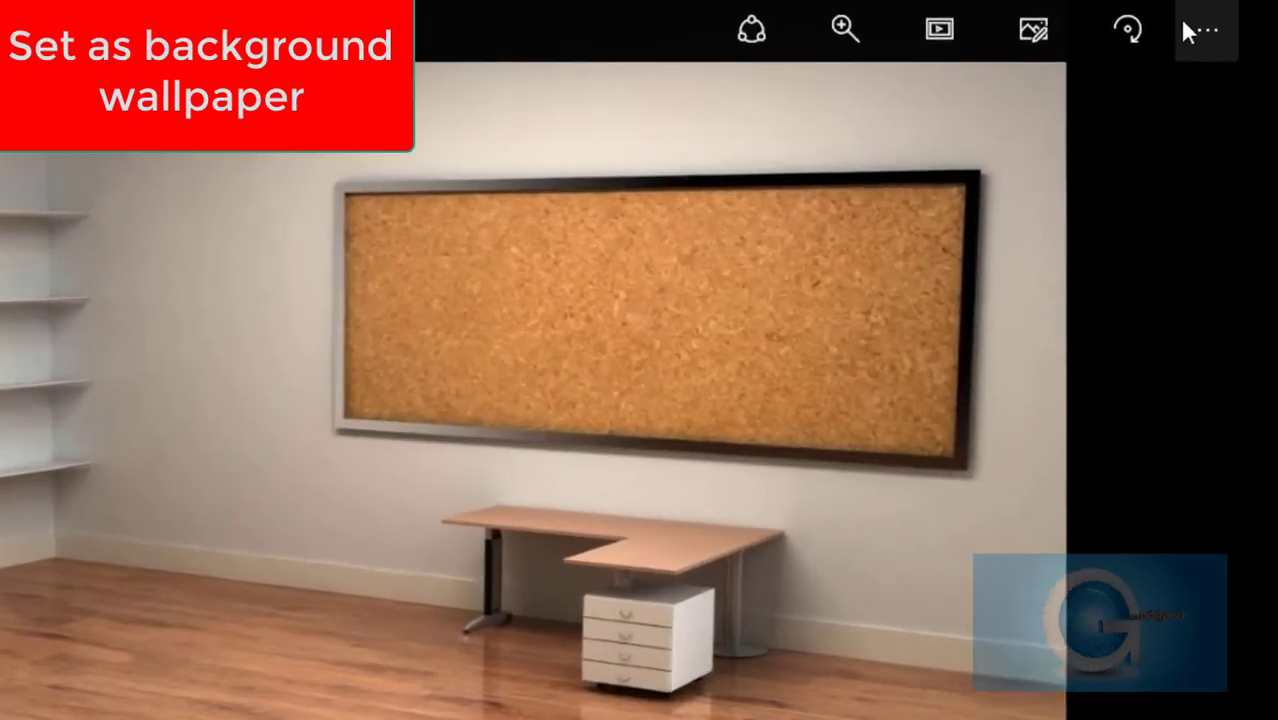
# Set the open image as the desktop background and close the photo viewer
pyautogui.click(1257, 53)
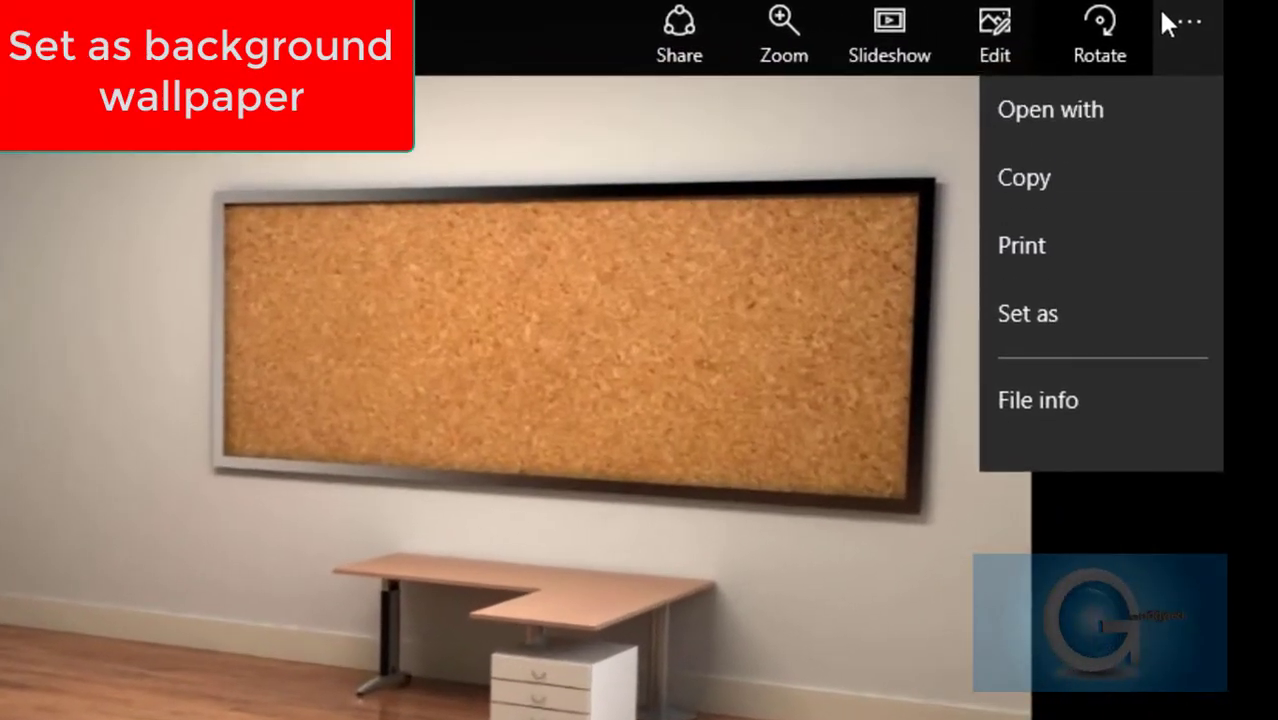
pyautogui.click(1051, 303)
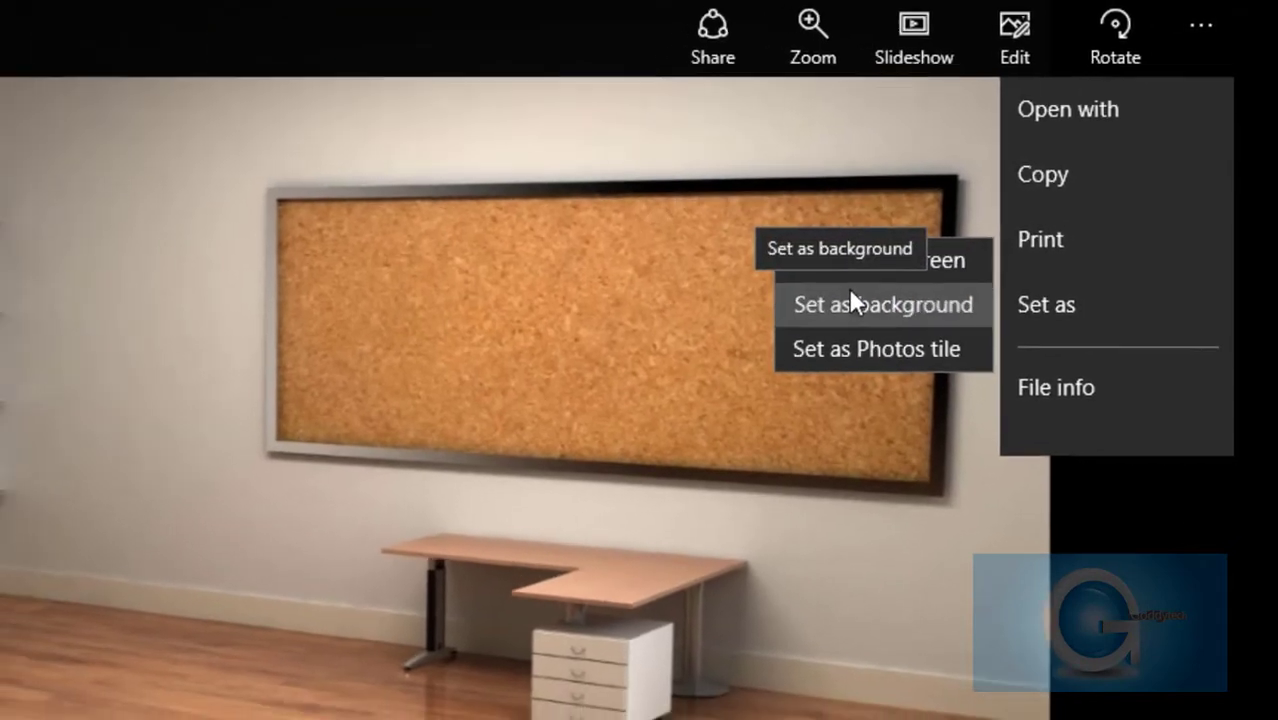
pyautogui.click(850, 292)
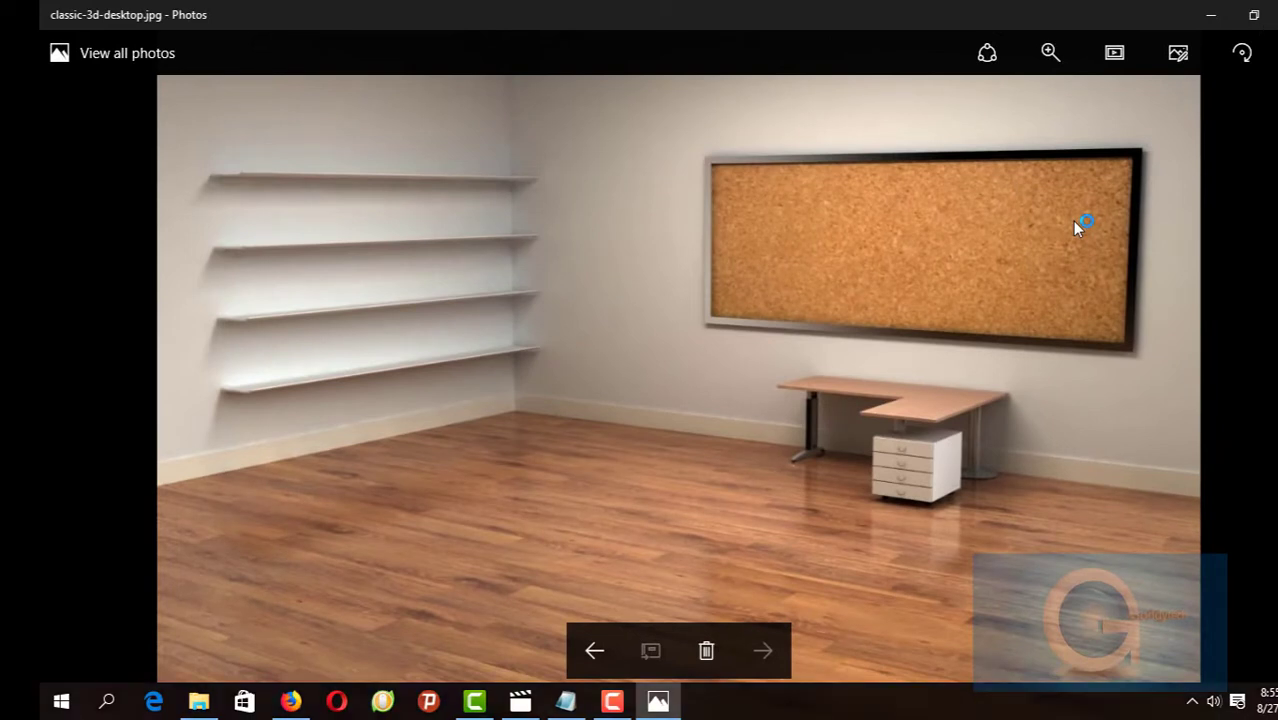
pyautogui.click(1276, 26)
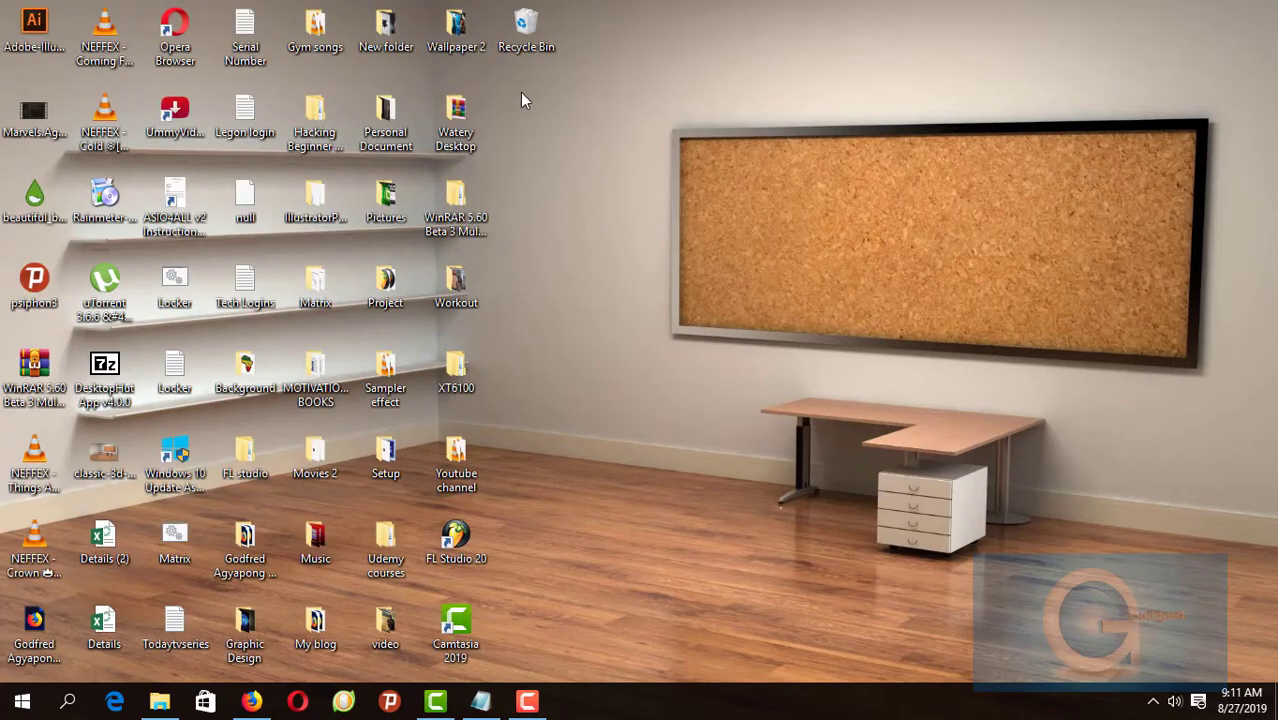
# Turn off both Auto arrange icons and Align icons to grid for the desktop
pyautogui.rightClick(520, 92)
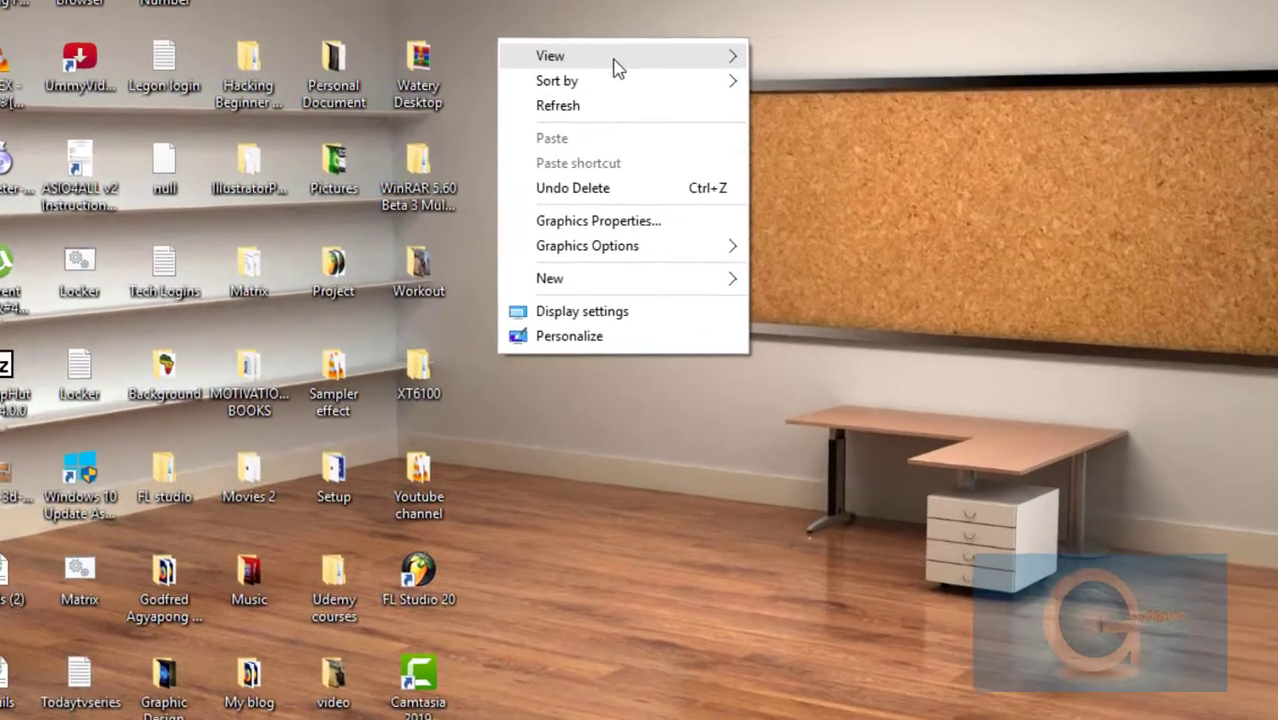
pyautogui.moveTo(710, 107)
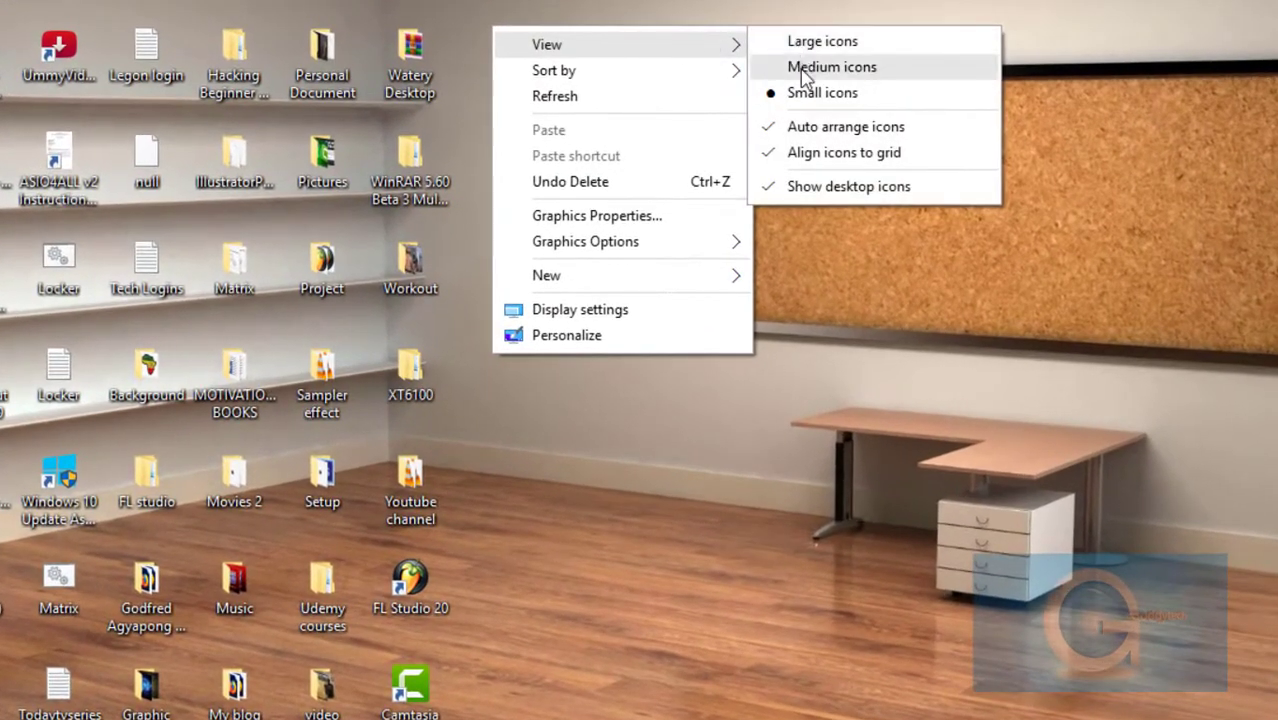
pyautogui.click(792, 130)
pyautogui.rightClick(790, 131)
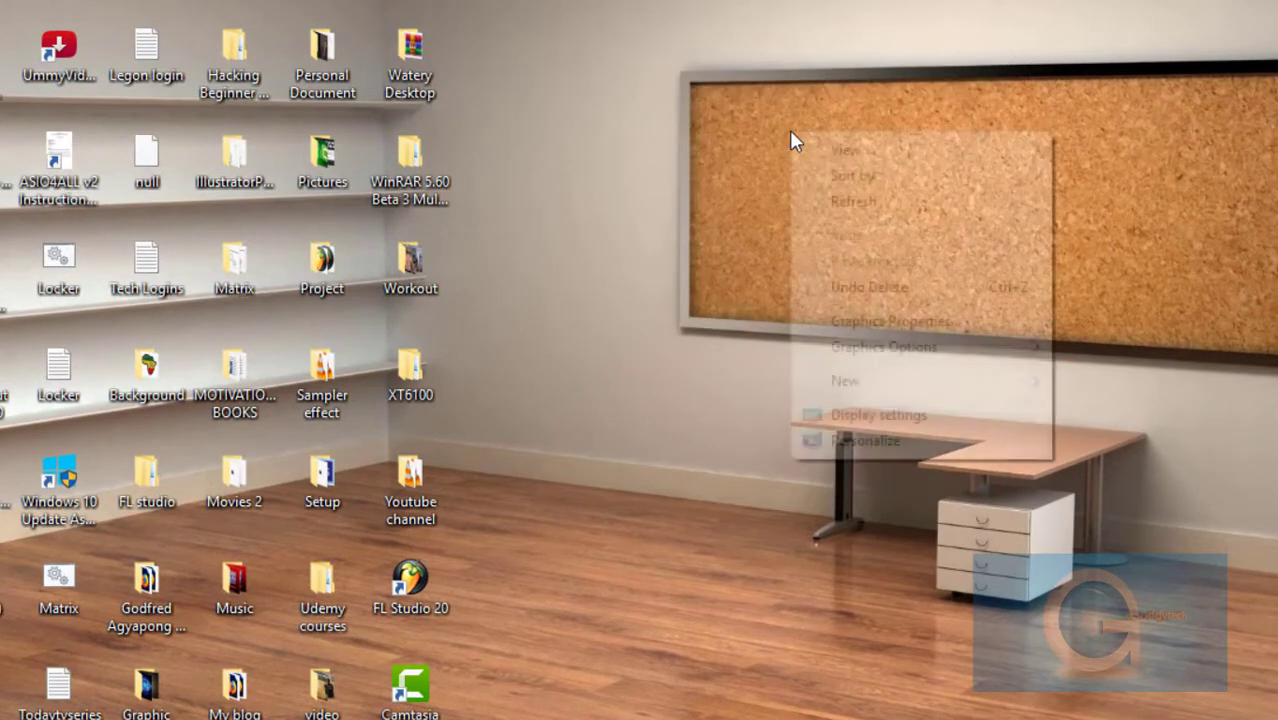
pyautogui.moveTo(858, 180)
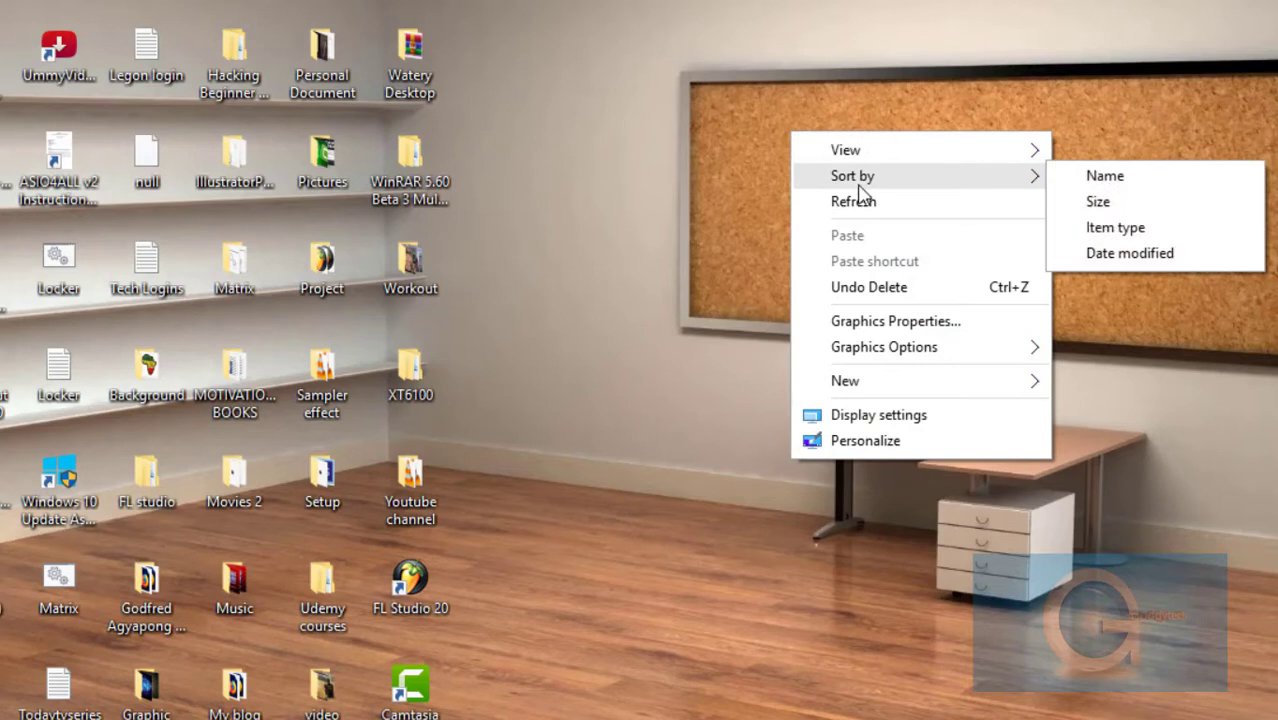
pyautogui.moveTo(1030, 152)
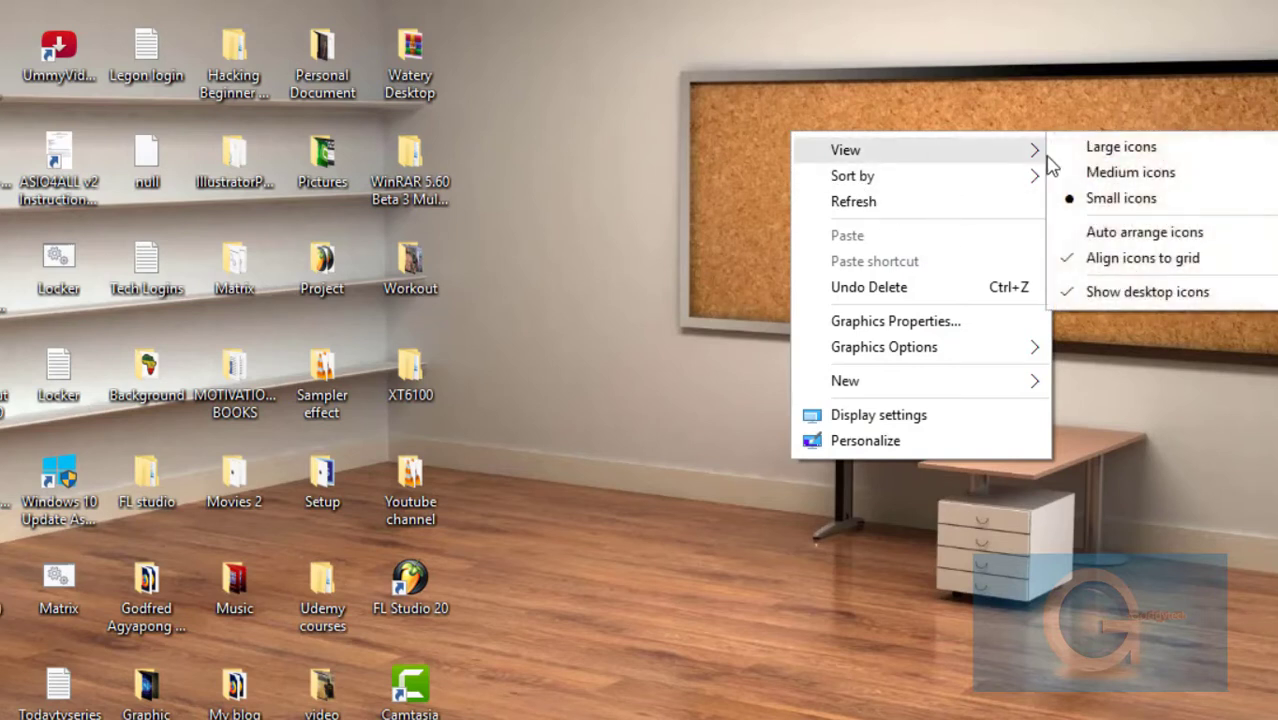
pyautogui.click(1100, 262)
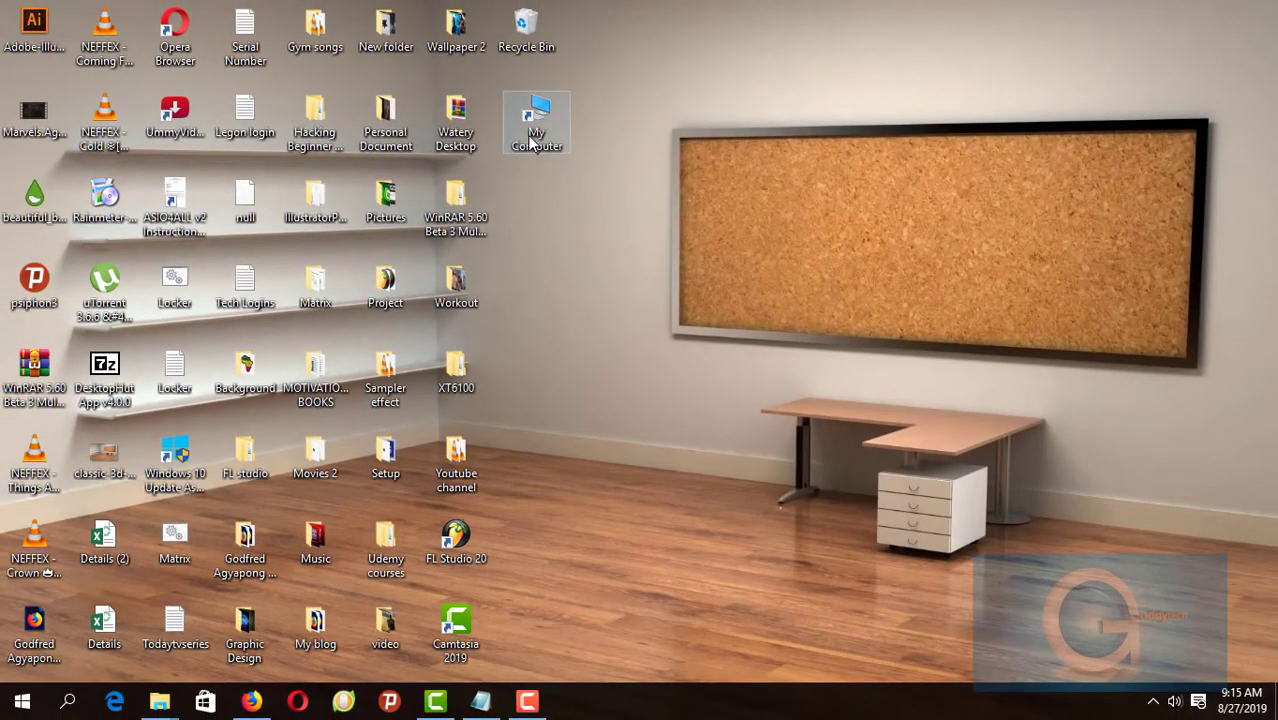
# Place the My Computer shortcut on the wallpaper's desk and the Recycle Bin on the floor beside the drawer unit
pyautogui.moveTo(530, 143); pyautogui.dragTo(921, 458)
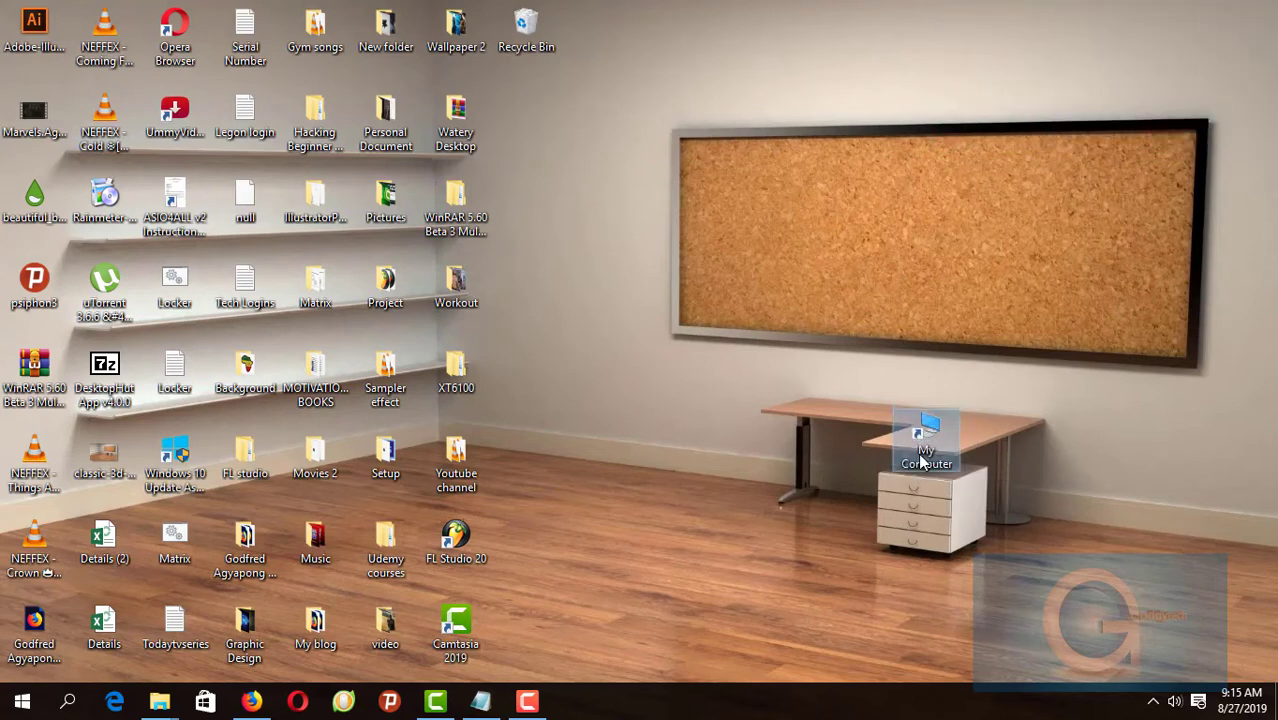
pyautogui.moveTo(520, 12); pyautogui.dragTo(1096, 378)
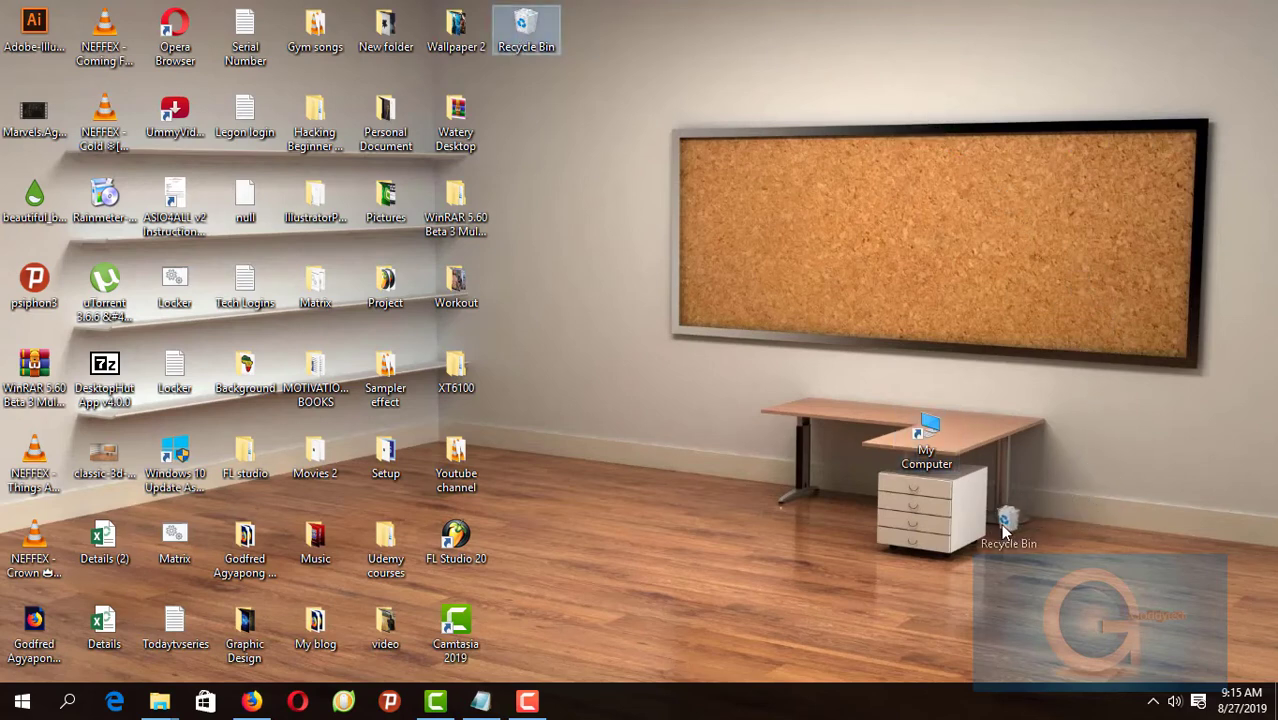
pyautogui.moveTo(1006, 535); pyautogui.dragTo(1008, 532)
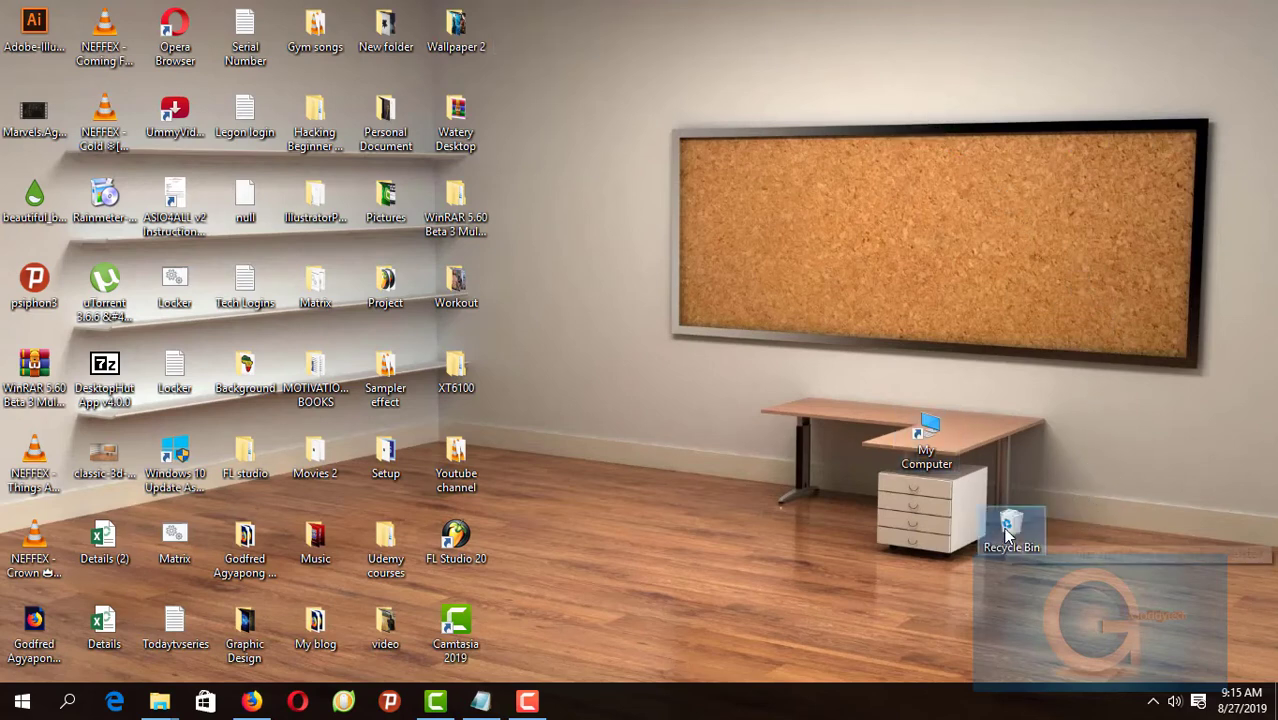
# Place the Hacking Beginner, Gym songs, Illustrator, Matrix and MOTIVATION BOOKS folders in a row along the top of the corkboard
pyautogui.moveTo(315, 125); pyautogui.dragTo(712, 188)
pyautogui.moveTo(315, 30); pyautogui.dragTo(775, 168)
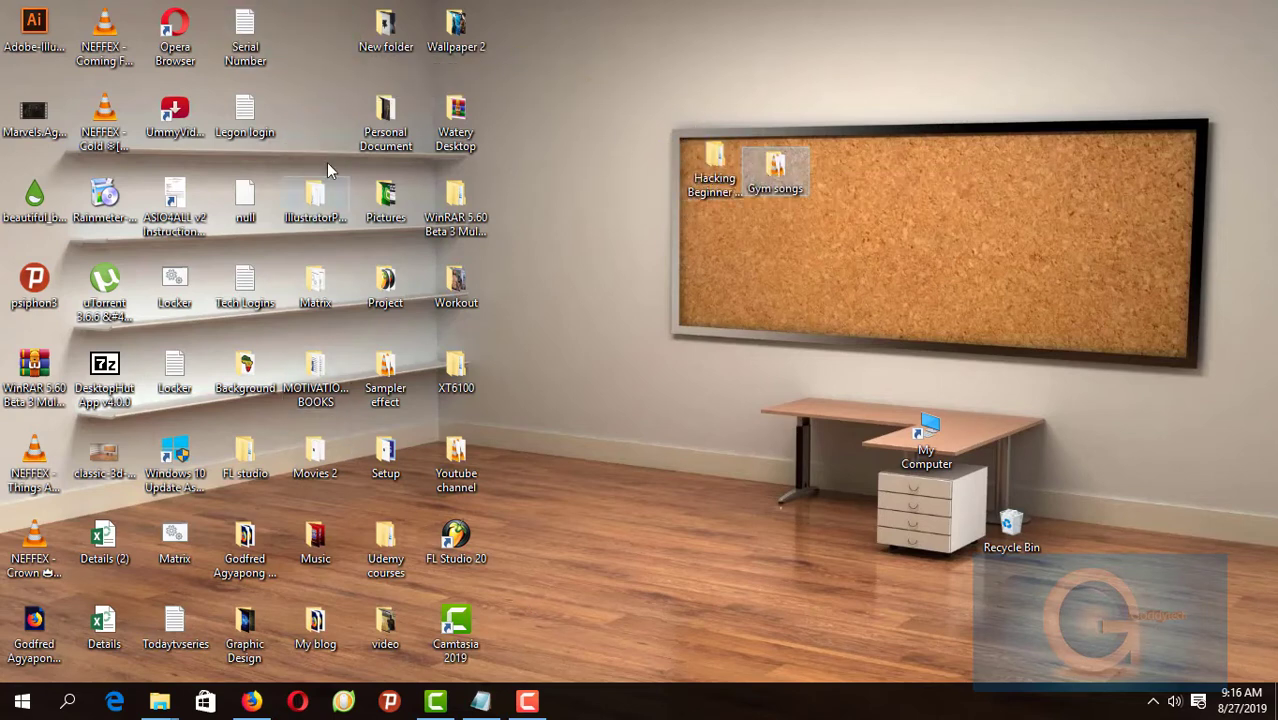
pyautogui.moveTo(303, 208); pyautogui.dragTo(826, 232)
pyautogui.moveTo(822, 170); pyautogui.dragTo(824, 172)
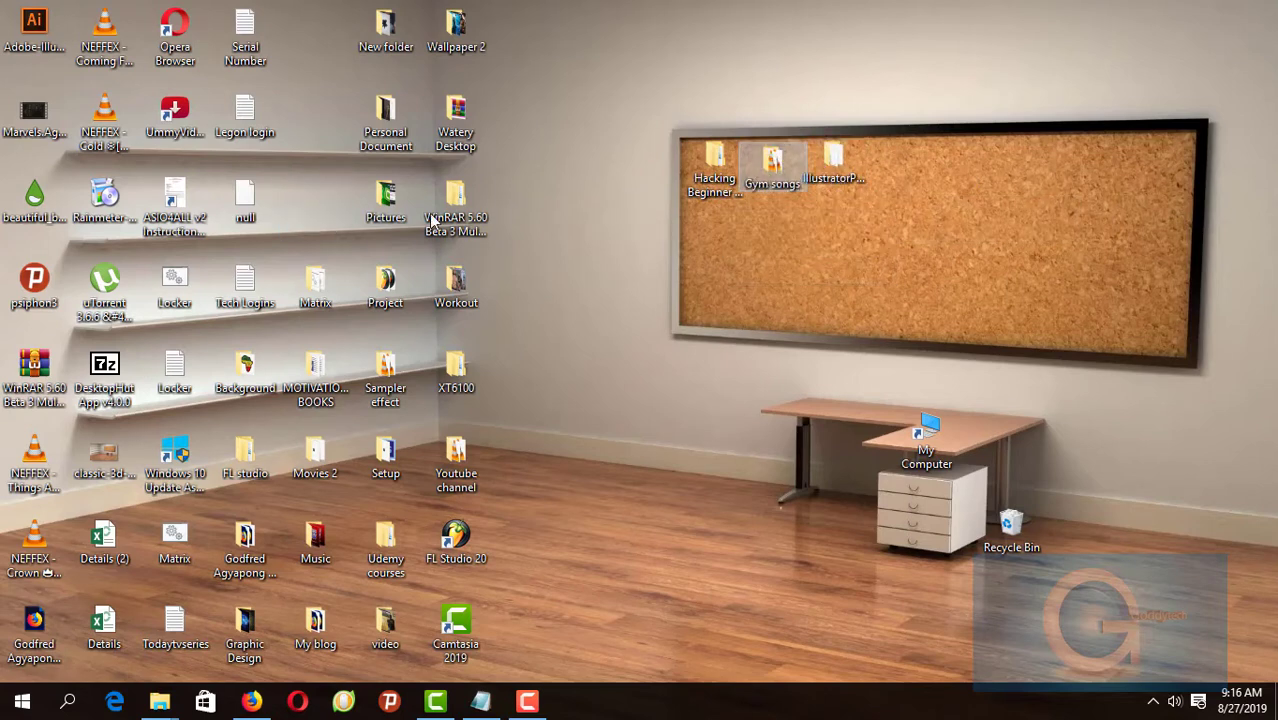
pyautogui.moveTo(320, 300); pyautogui.dragTo(880, 170)
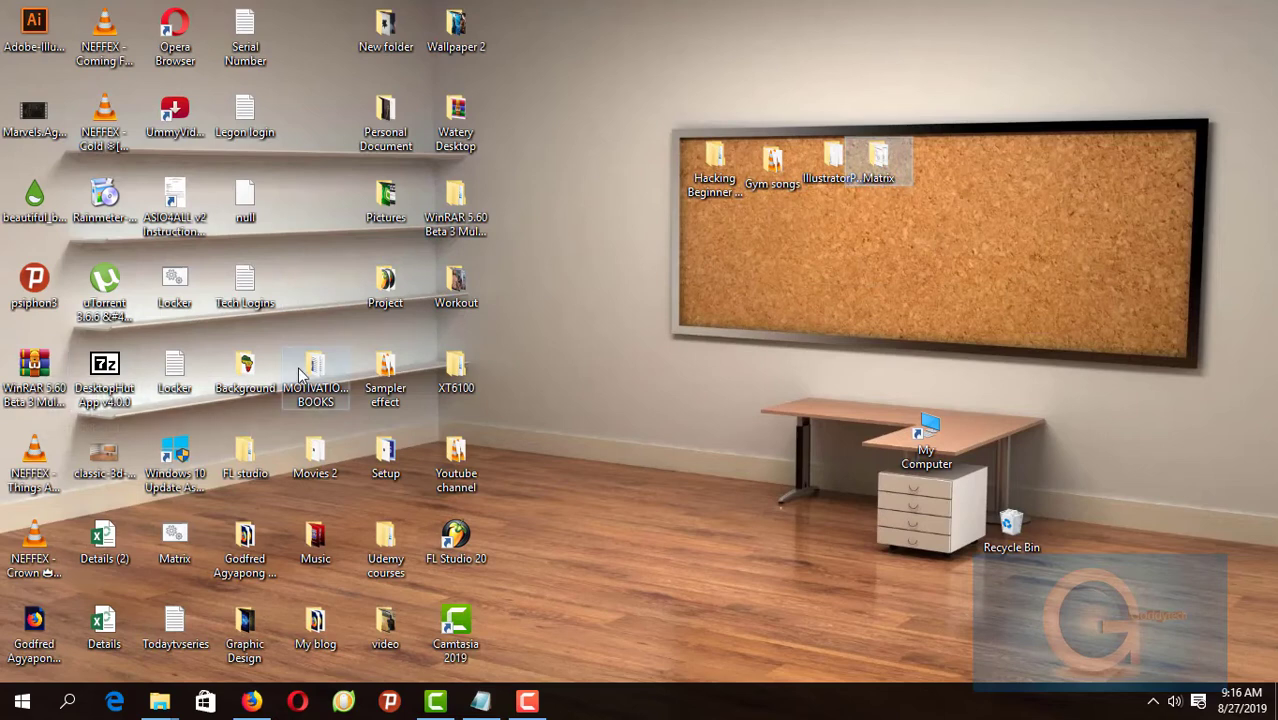
pyautogui.moveTo(305, 375); pyautogui.dragTo(928, 168)
# Complete the corkboard's top row with New folder, Wallpaper 2, Watery Desktop and Personal Document
pyautogui.moveTo(386, 25); pyautogui.dragTo(1007, 165)
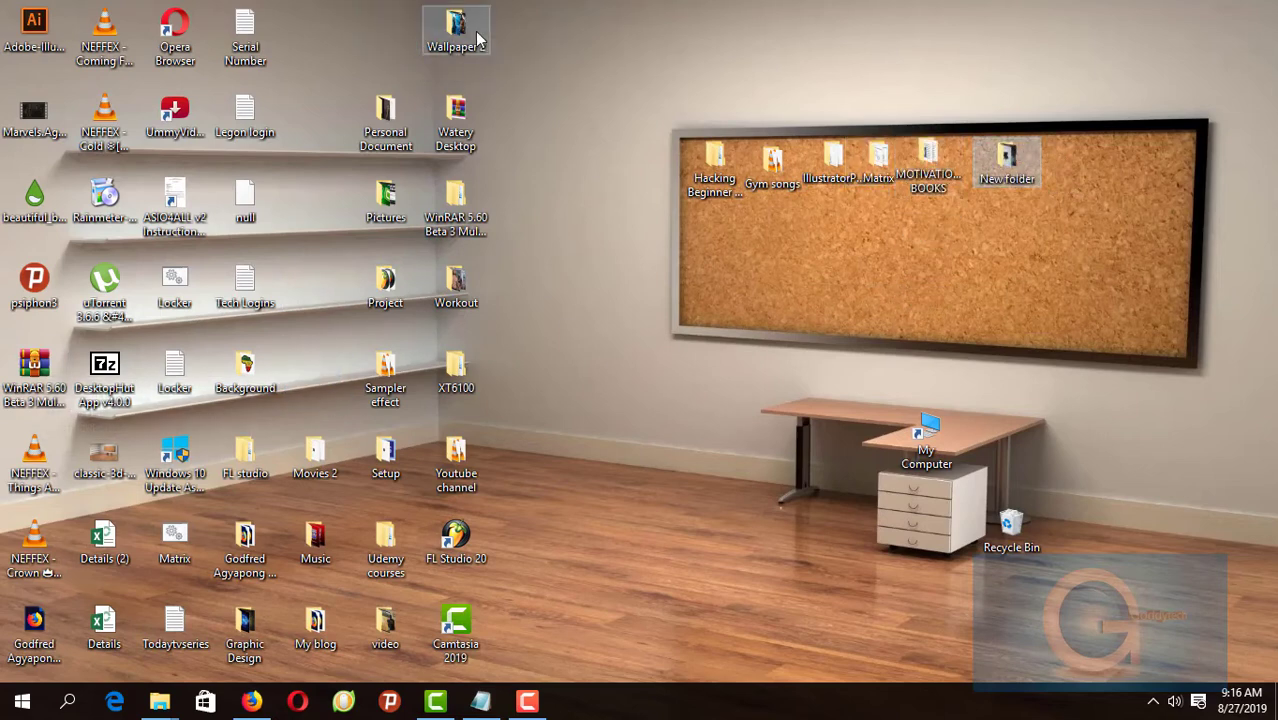
pyautogui.moveTo(477, 38); pyautogui.dragTo(1062, 162)
pyautogui.moveTo(456, 125); pyautogui.dragTo(1115, 165)
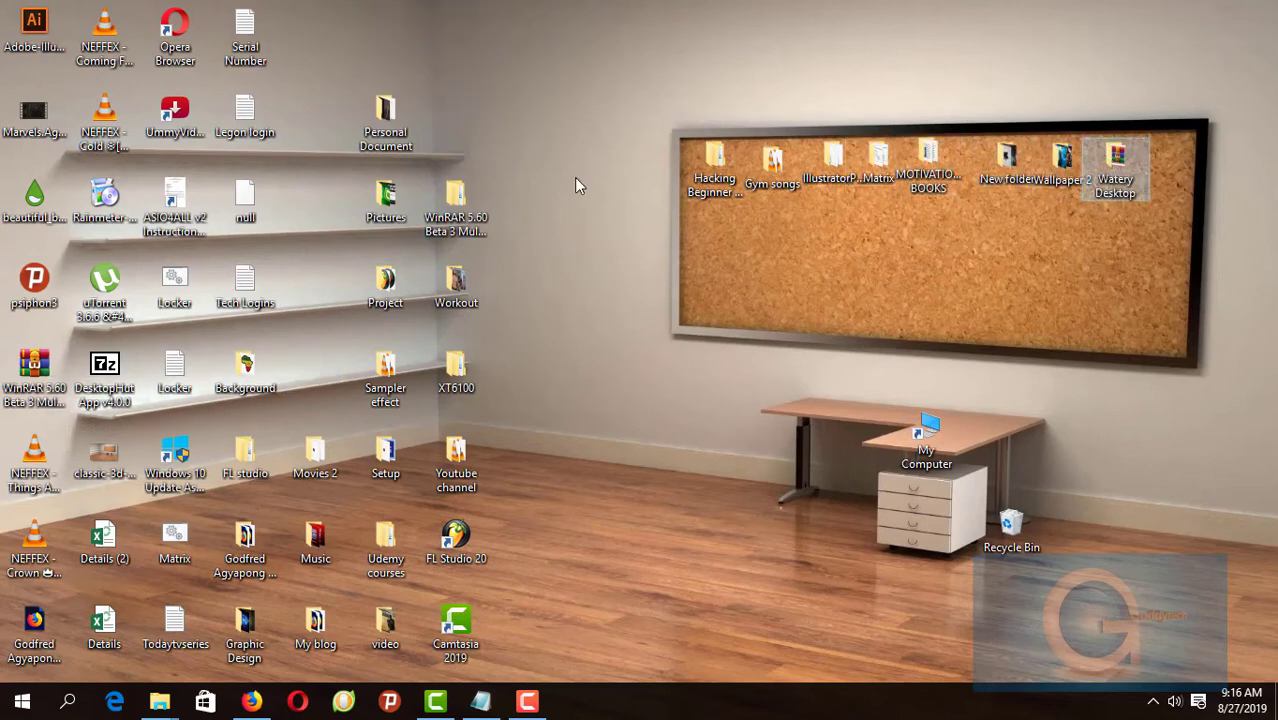
pyautogui.moveTo(386, 125); pyautogui.dragTo(1170, 162)
# Start a second corkboard row with the WinRAR 5.60, Pictures, Project and Workout folders
pyautogui.moveTo(456, 205); pyautogui.dragTo(720, 242)
pyautogui.moveTo(380, 205); pyautogui.dragTo(768, 220)
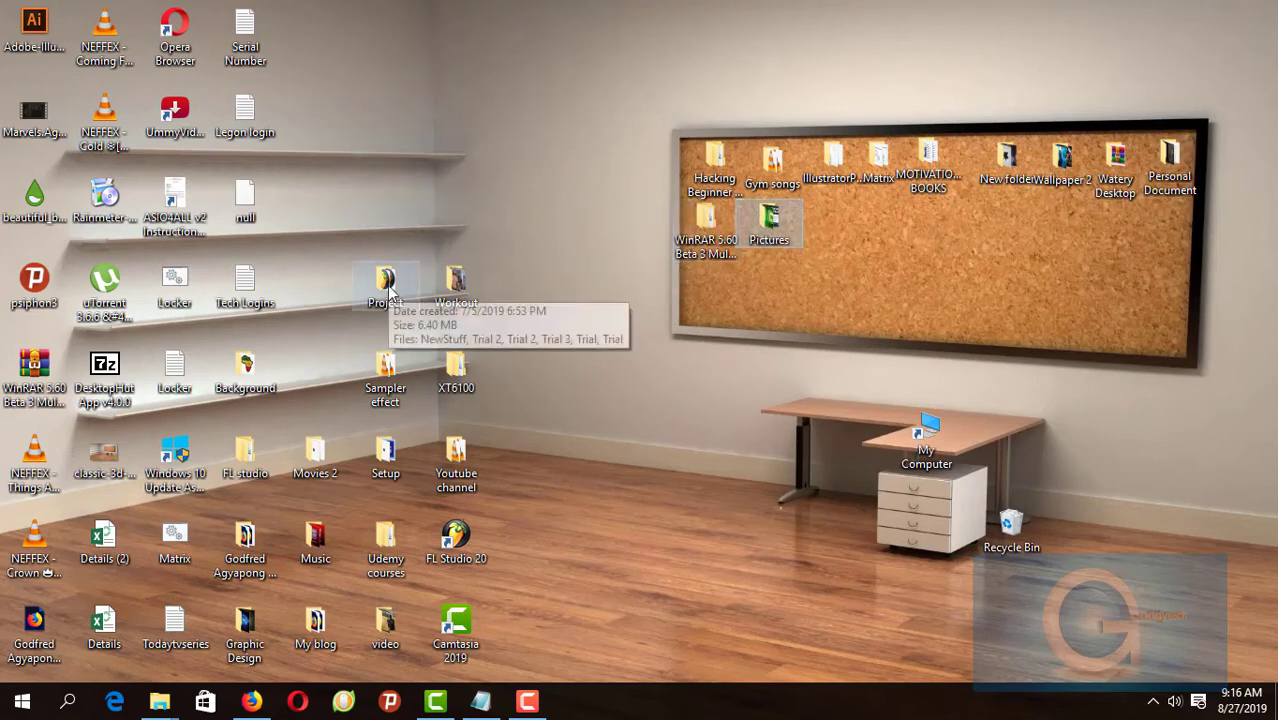
pyautogui.moveTo(386, 285); pyautogui.dragTo(803, 225)
pyautogui.moveTo(456, 285); pyautogui.dragTo(850, 225)
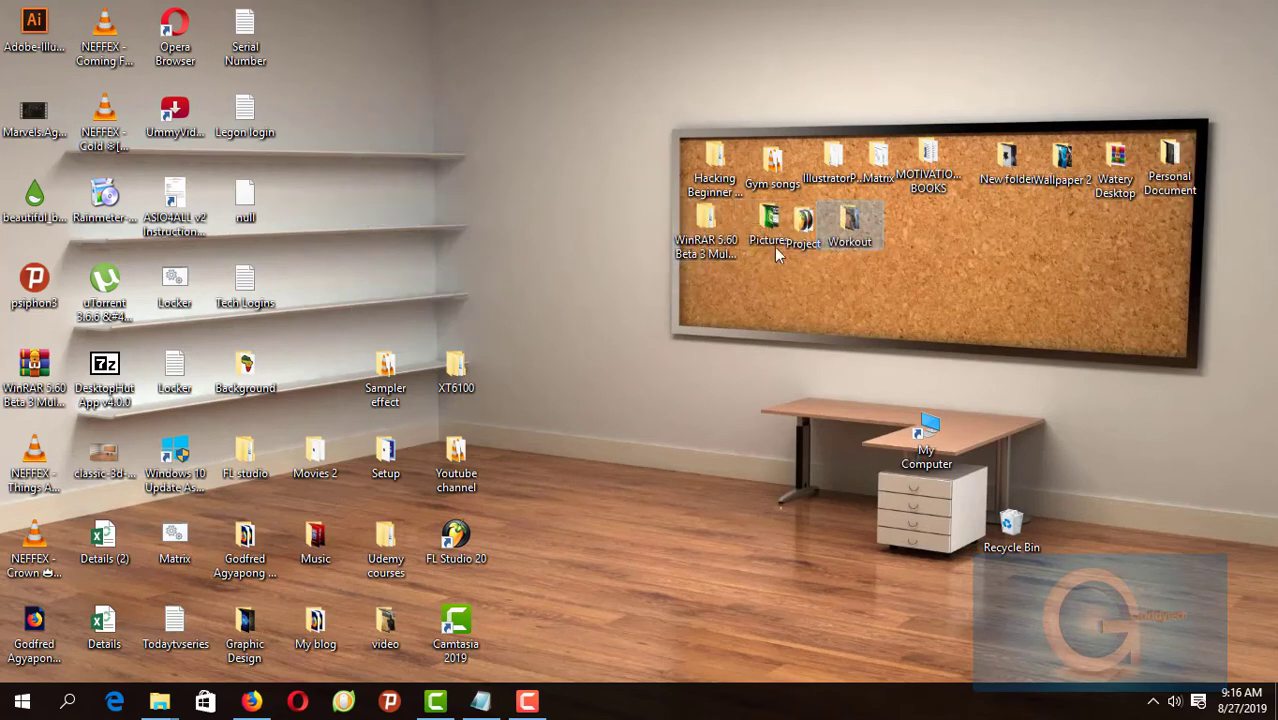
# Continue the corkboard's second row with the Sampler effect, XT6100 and Setup folders, cancelling any move into another folder
pyautogui.moveTo(456, 370); pyautogui.dragTo(878, 233)
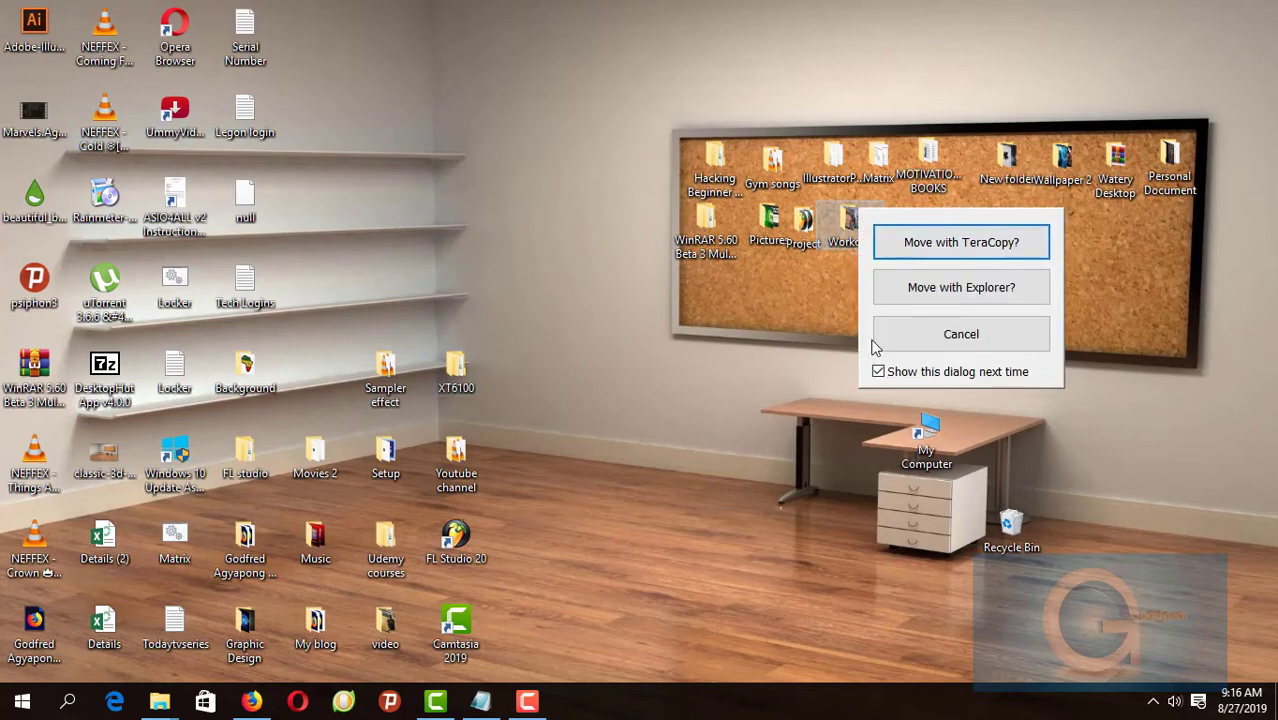
pyautogui.click(878, 338)
pyautogui.moveTo(385, 375); pyautogui.dragTo(895, 228)
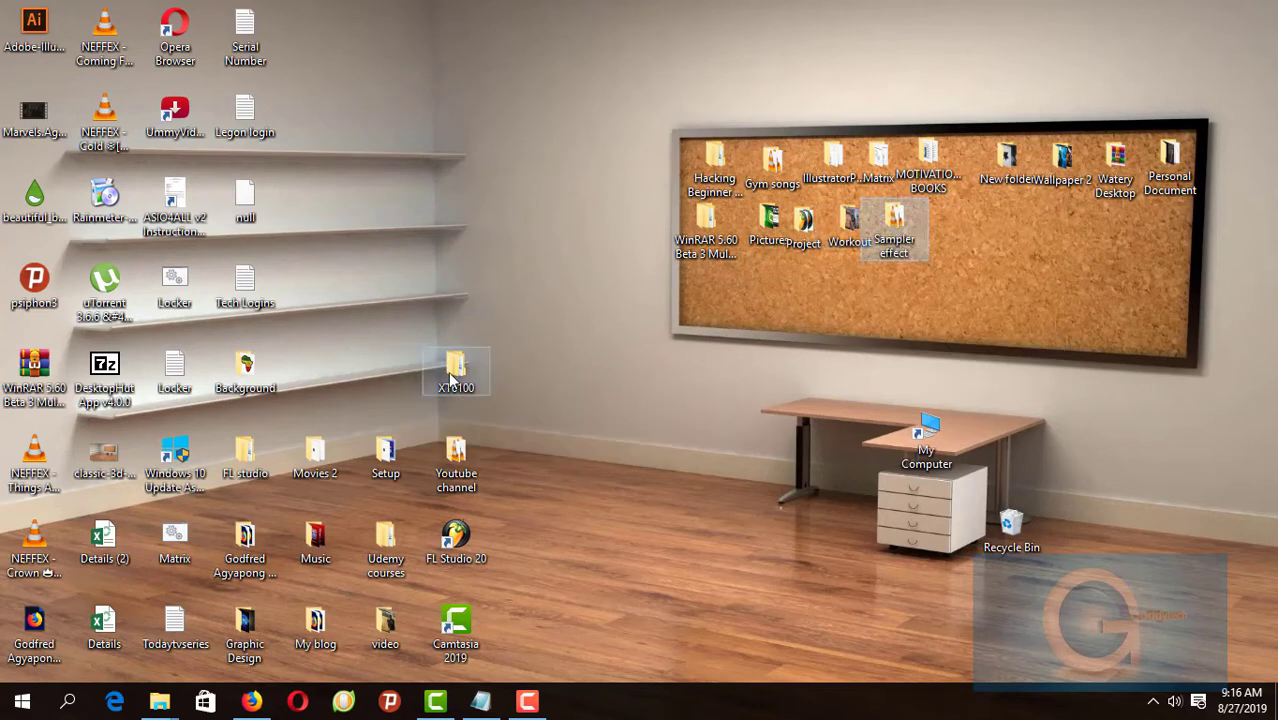
pyautogui.moveTo(450, 375); pyautogui.dragTo(950, 238)
pyautogui.moveTo(385, 455); pyautogui.dragTo(942, 308)
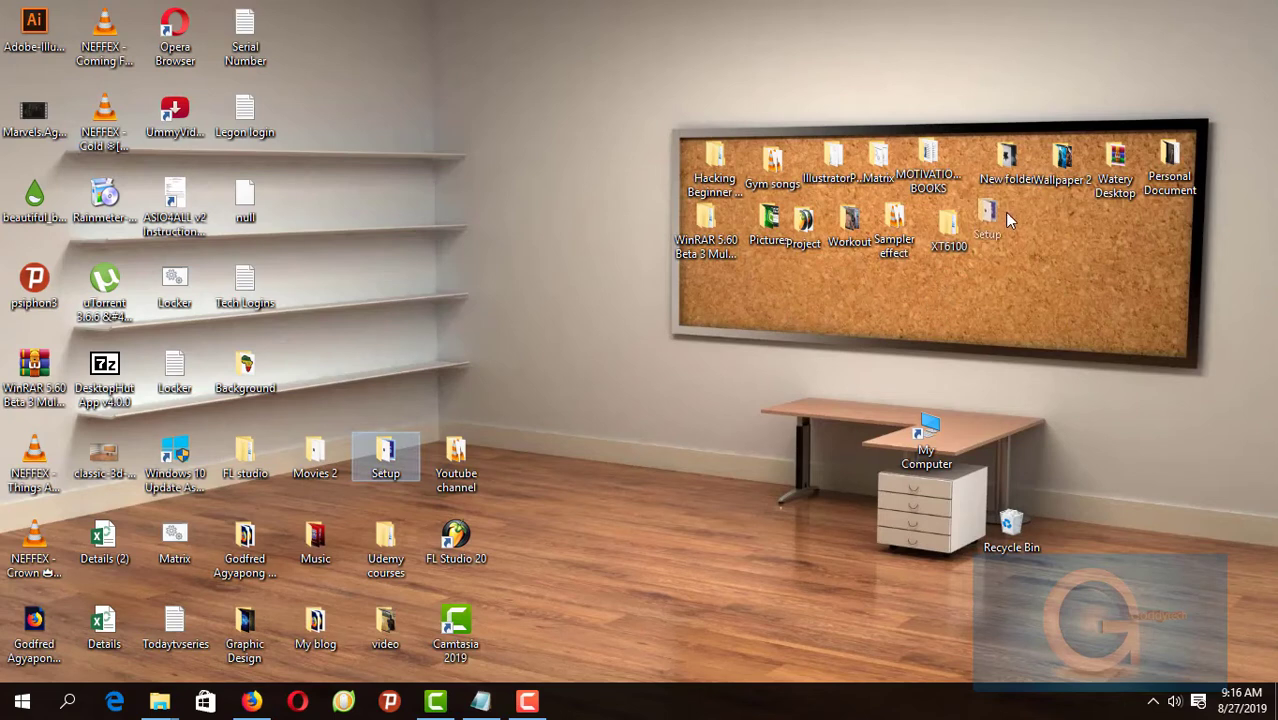
pyautogui.moveTo(1008, 220); pyautogui.dragTo(1005, 222)
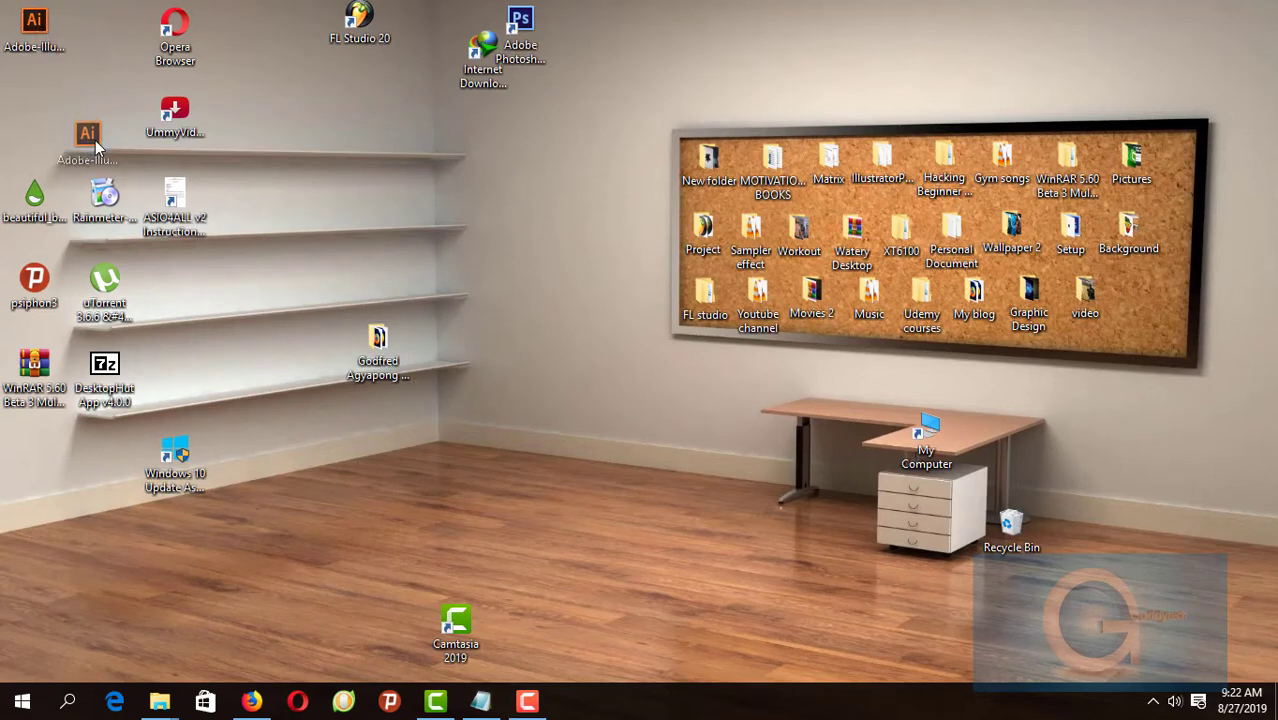
# Line up the Adobe Illustrator, UmmyVideo Downloader, beautiful_blue and psiphon3 icons on the wallpaper's top shelf
pyautogui.moveTo(96, 145); pyautogui.dragTo(96, 145)
pyautogui.moveTo(172, 122); pyautogui.dragTo(157, 150)
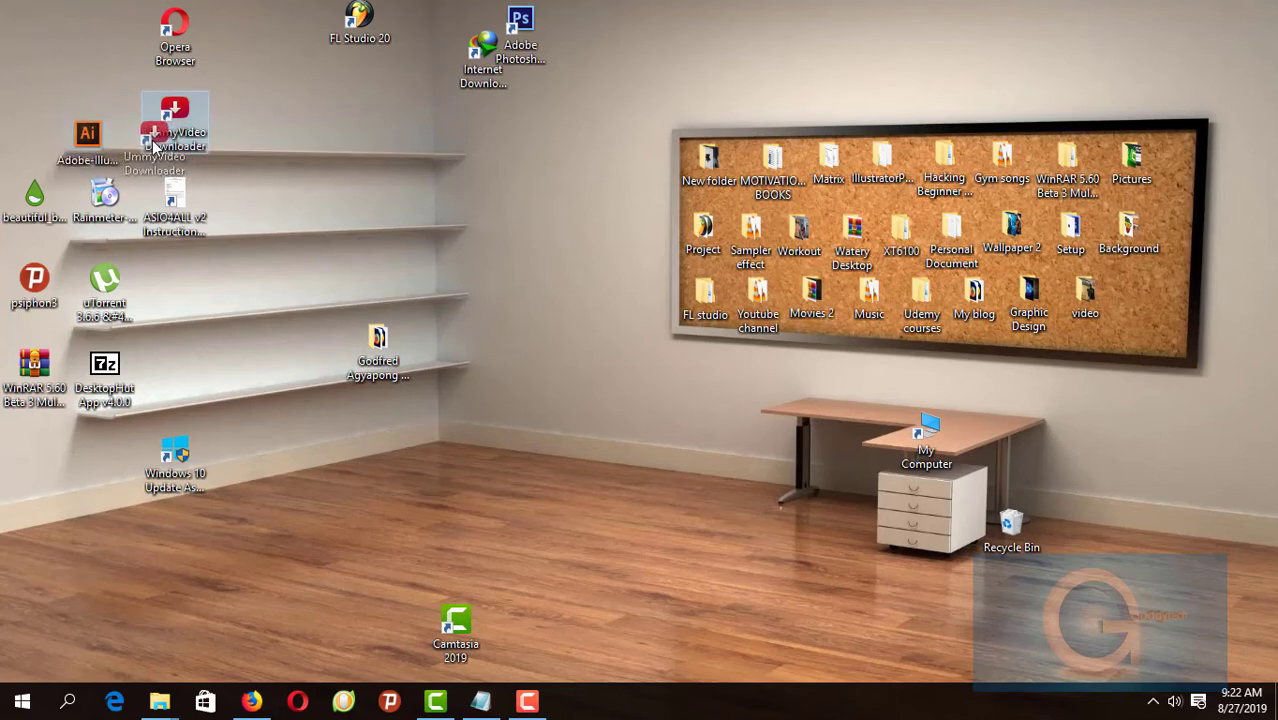
pyautogui.moveTo(155, 147); pyautogui.dragTo(155, 147)
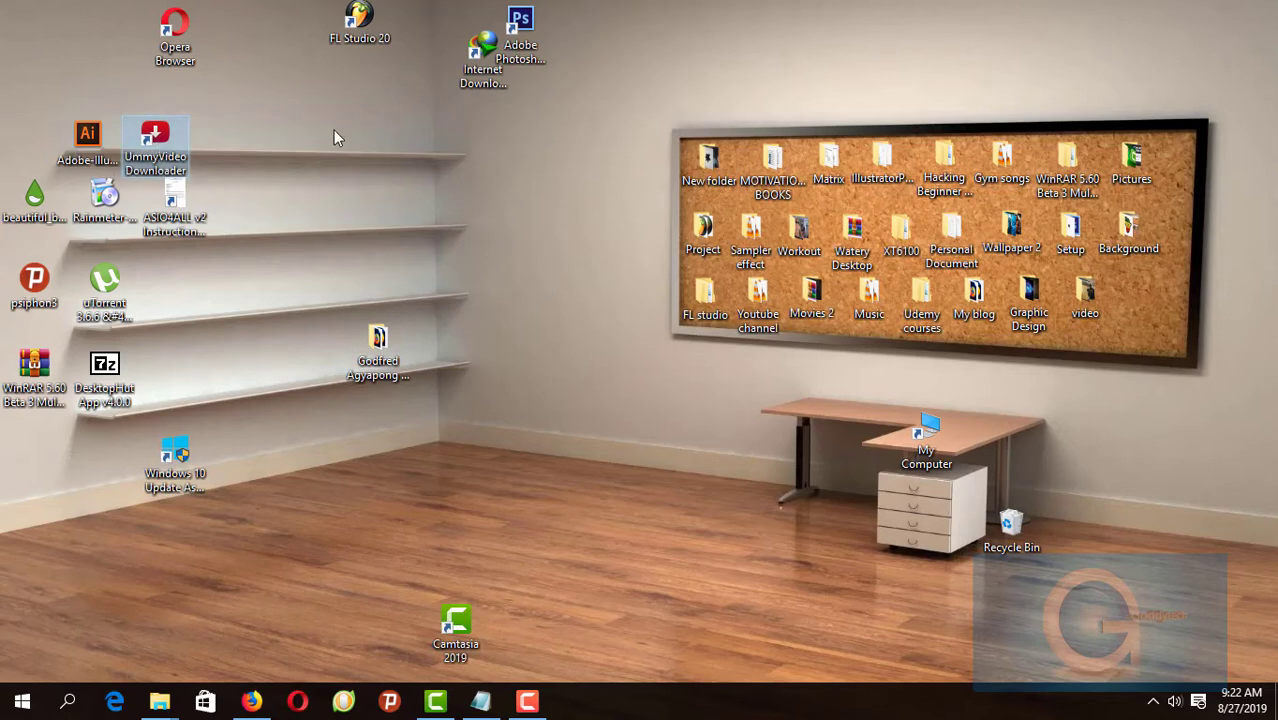
pyautogui.moveTo(34, 197); pyautogui.dragTo(231, 139)
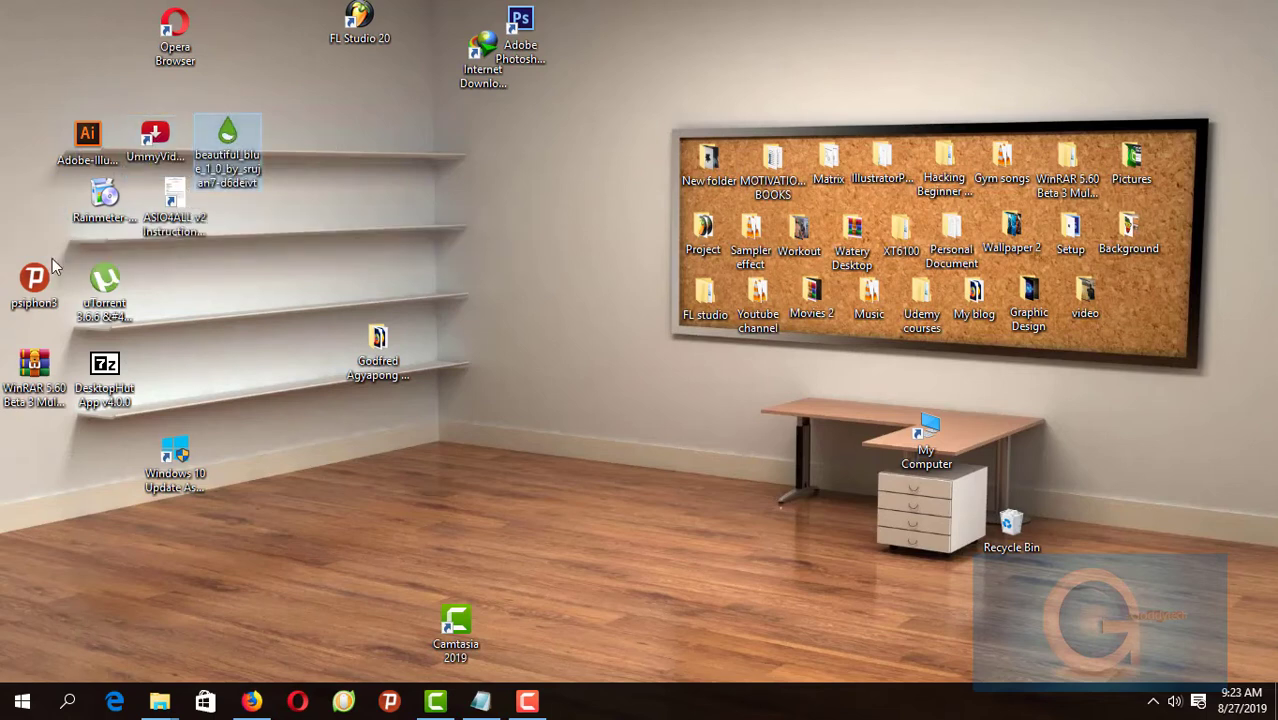
pyautogui.moveTo(34, 280); pyautogui.dragTo(287, 147)
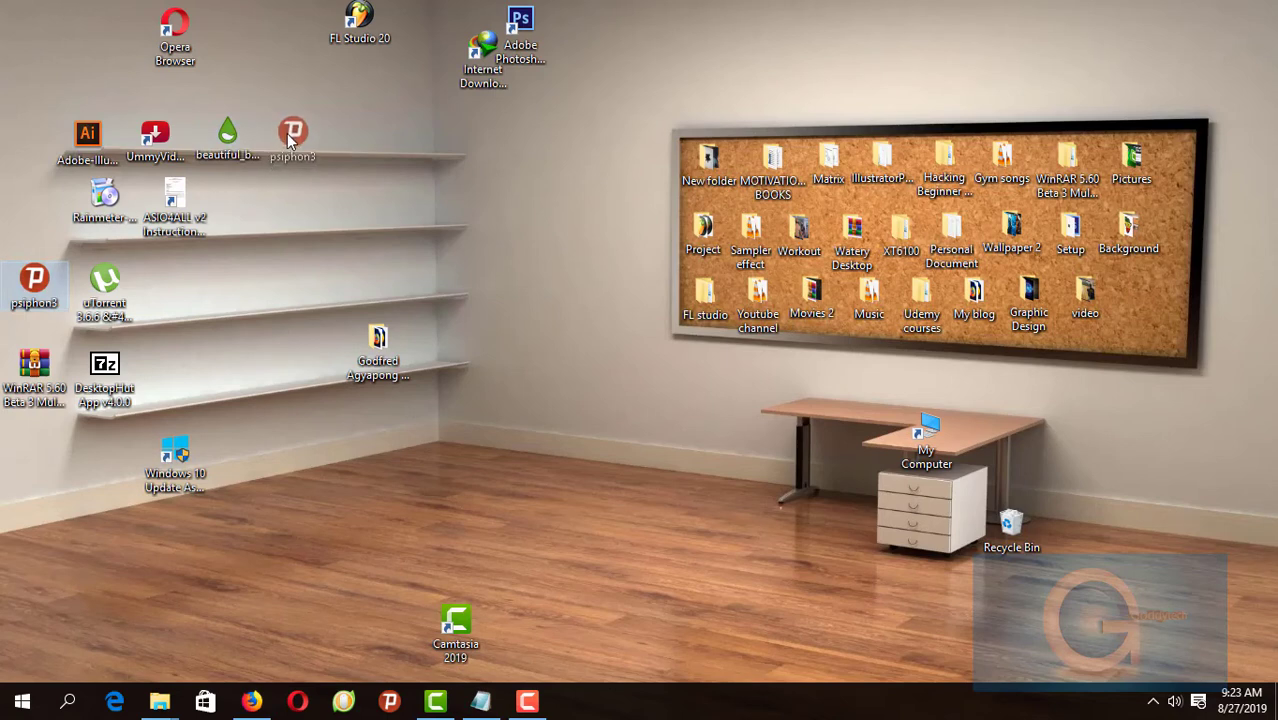
pyautogui.moveTo(288, 141); pyautogui.dragTo(288, 141)
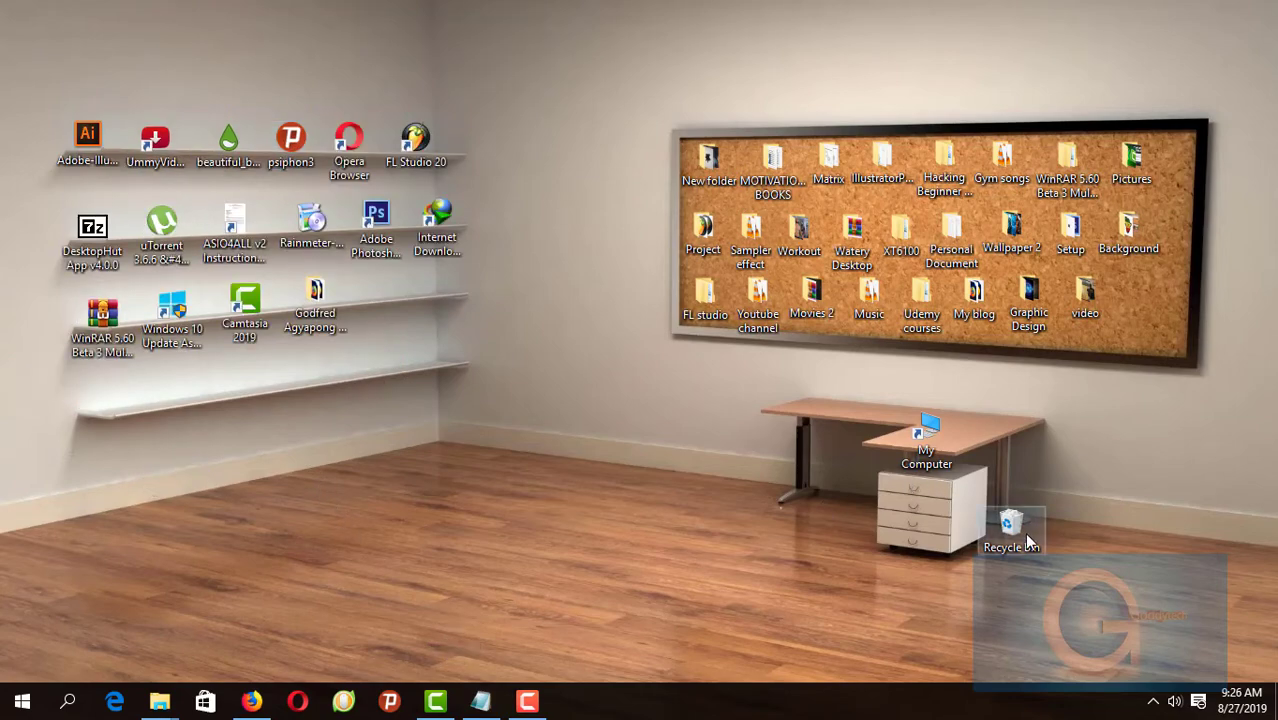
# Rename the Recycle Bin to a blank name so that no label shows under its icon
pyautogui.rightClick(1027, 541)
pyautogui.click(1049, 648)
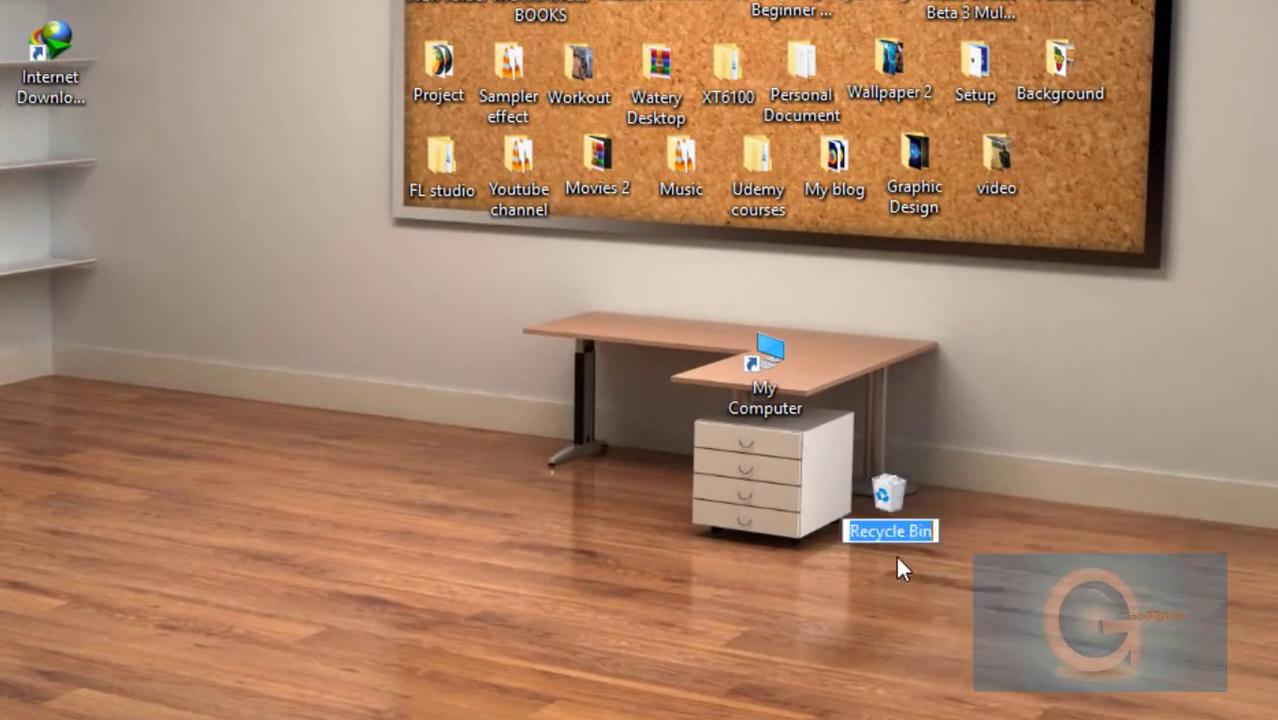
pyautogui.press('BackSpace')
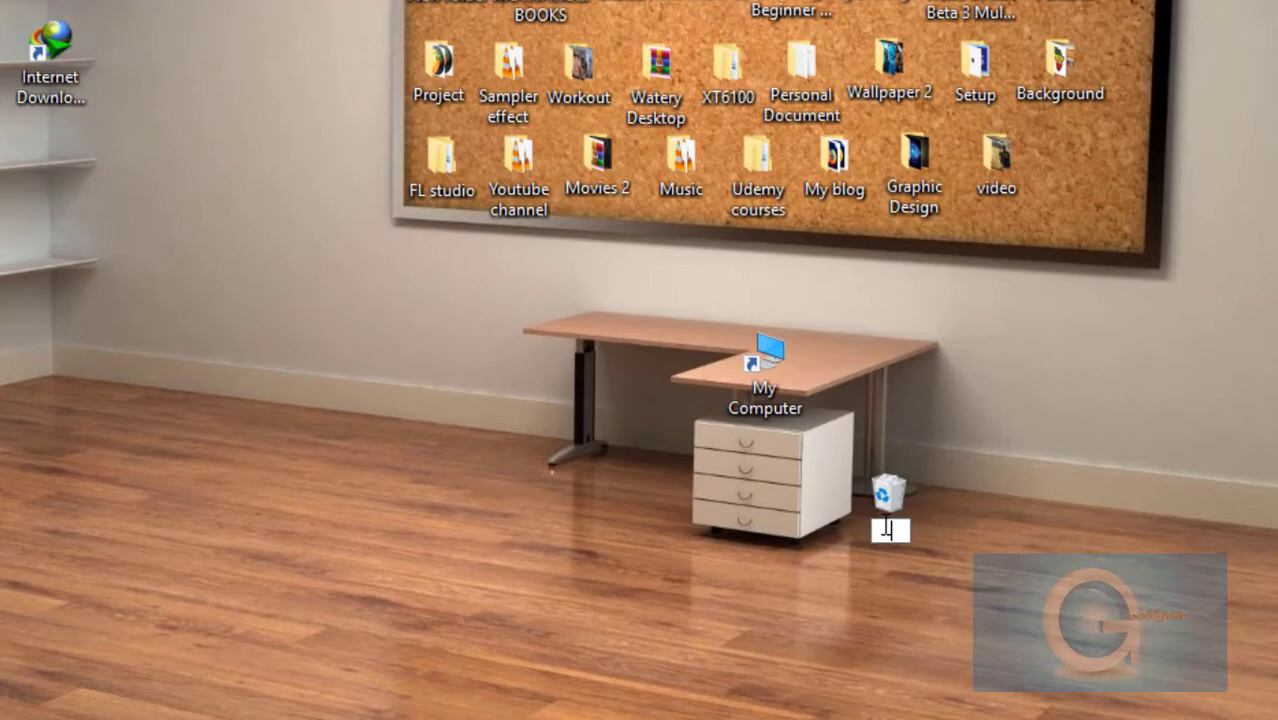
pyautogui.press('Return')
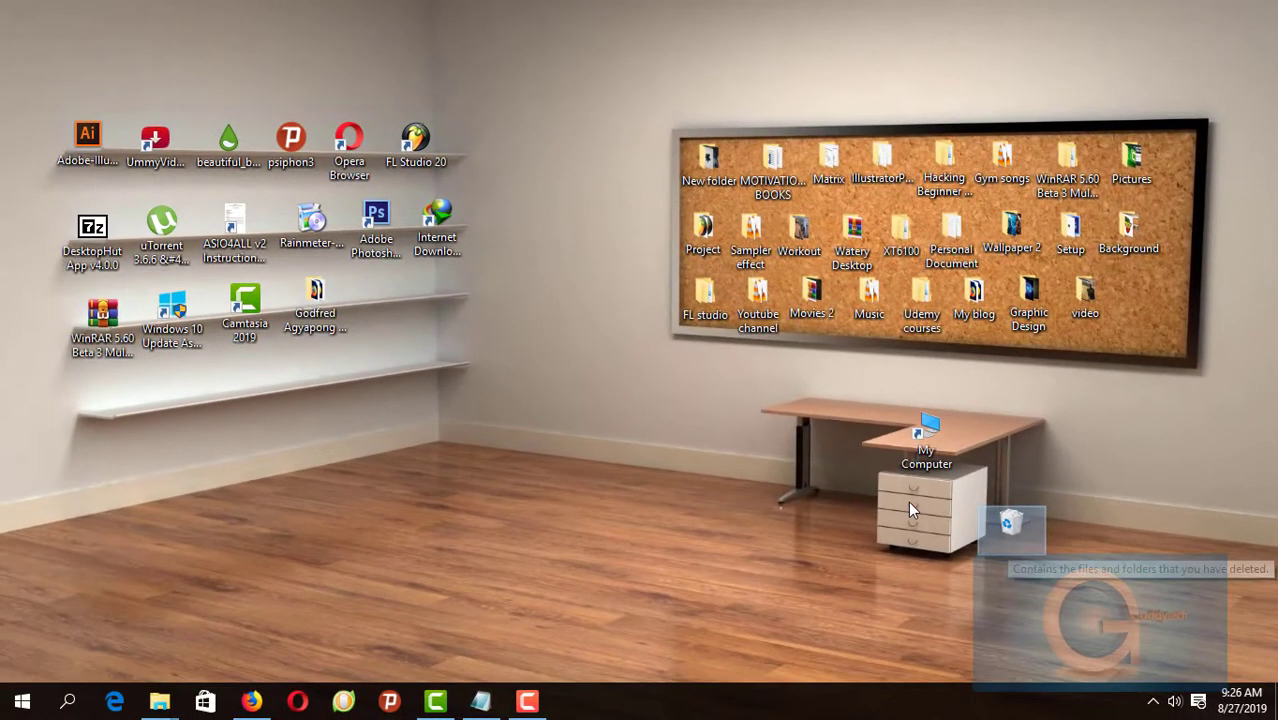
pyautogui.click(525, 703)
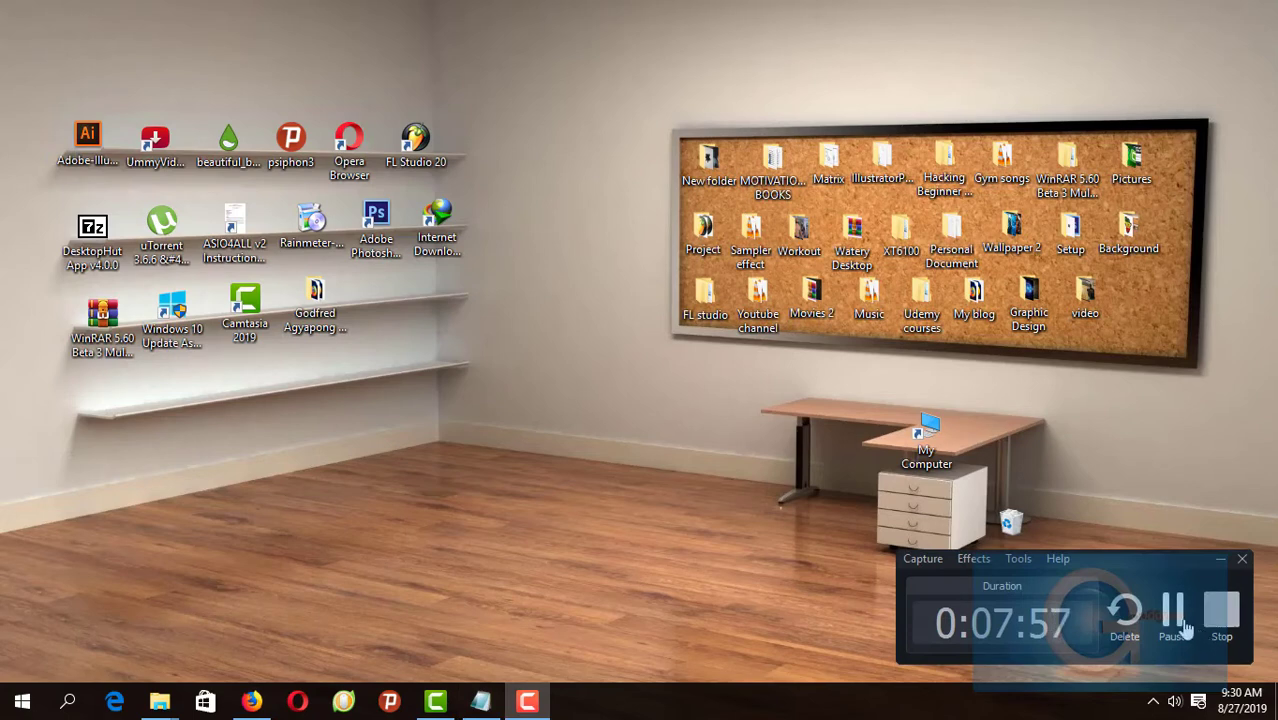
pyautogui.click(1184, 622)
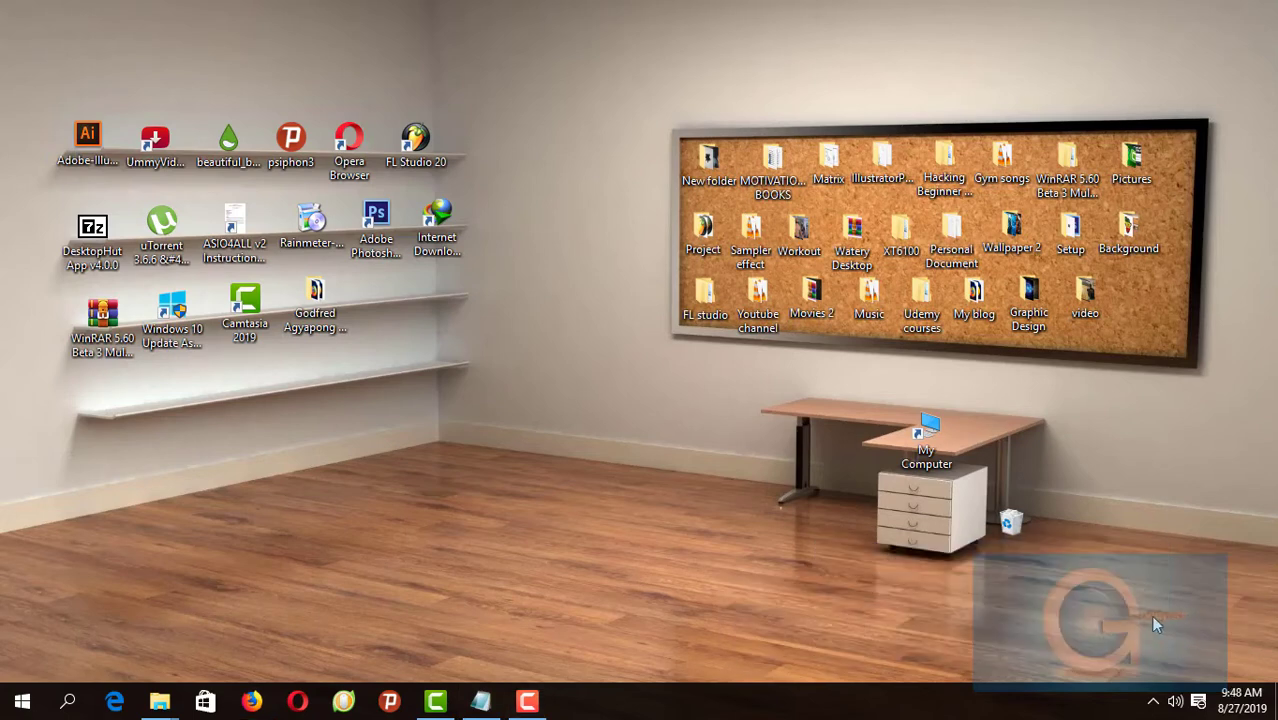
# Copy the vistax64.com shortcut-arrow link from the Notepad notes and minimize Notepad
pyautogui.click(480, 706)
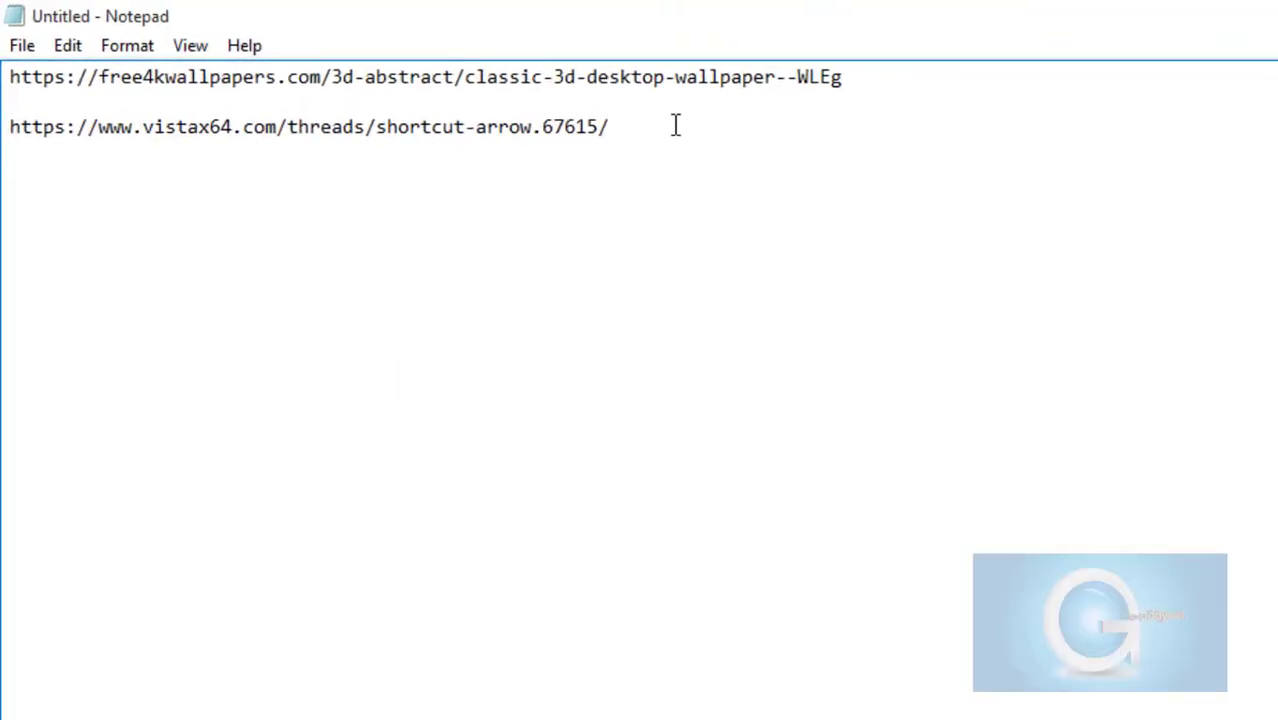
pyautogui.hotkey('shift', 'Home')
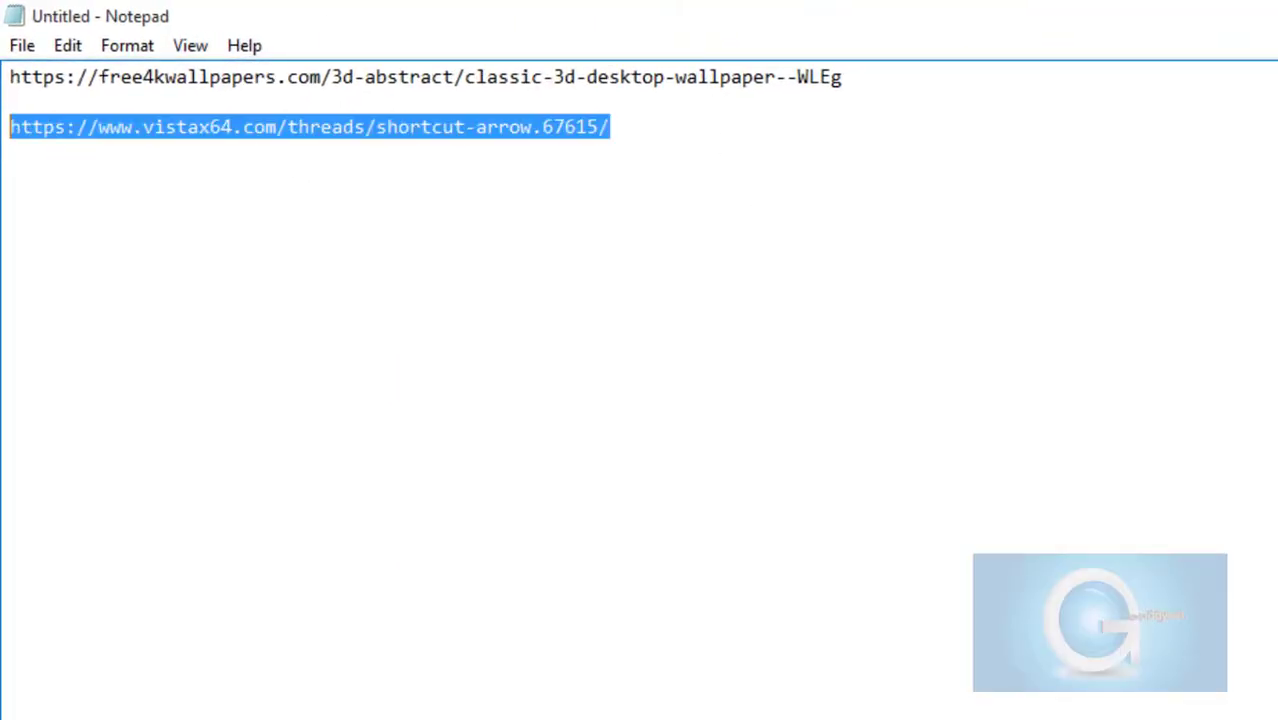
pyautogui.rightClick(154, 150)
pyautogui.click(243, 222)
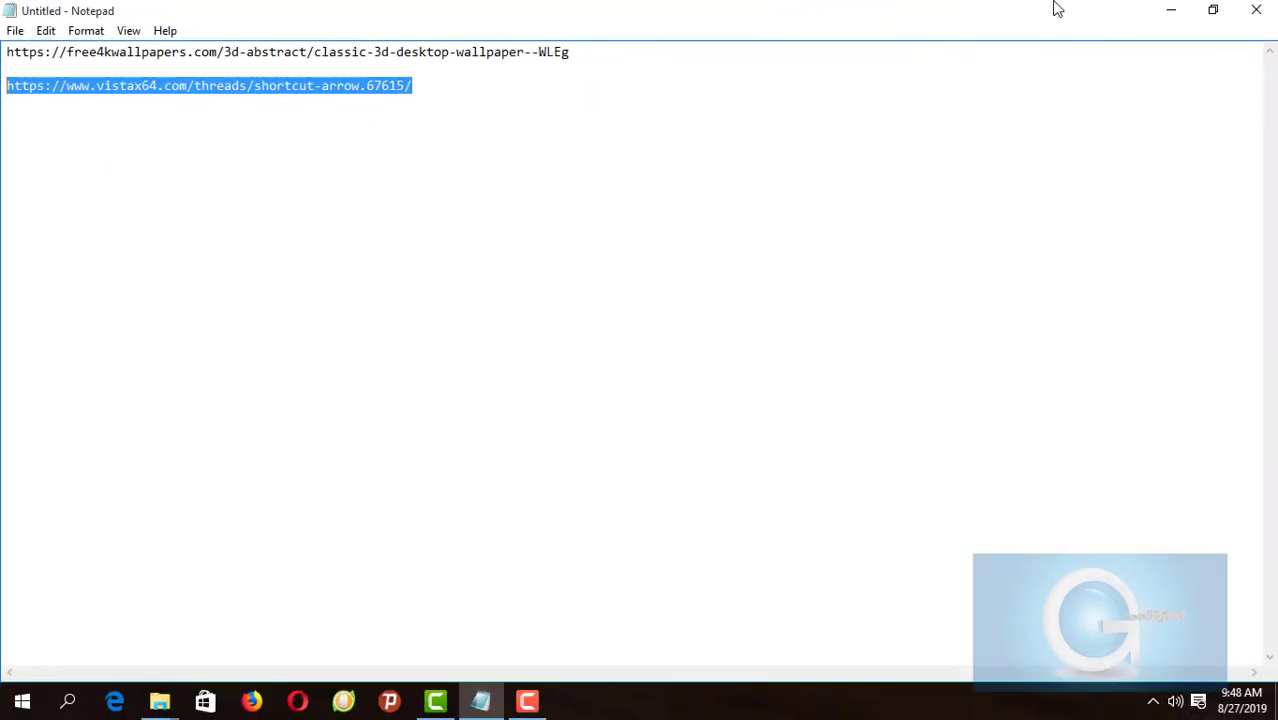
pyautogui.click(1166, 10)
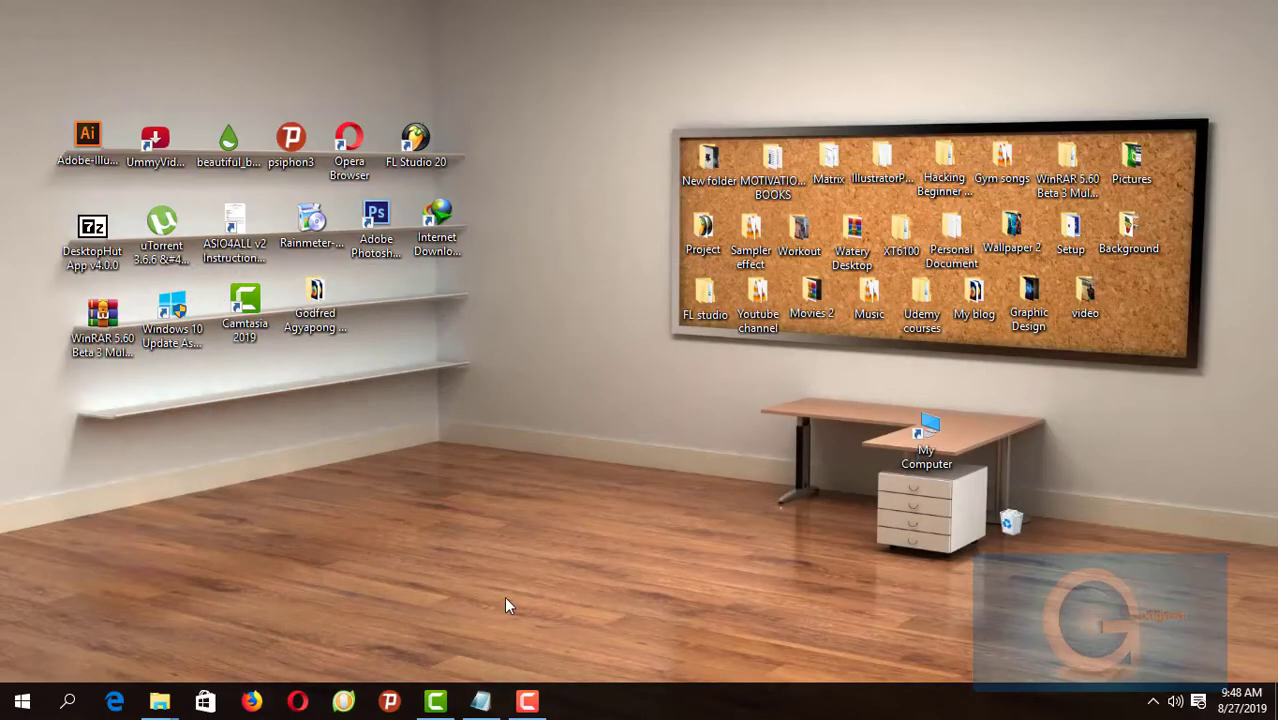
pyautogui.click(255, 703)
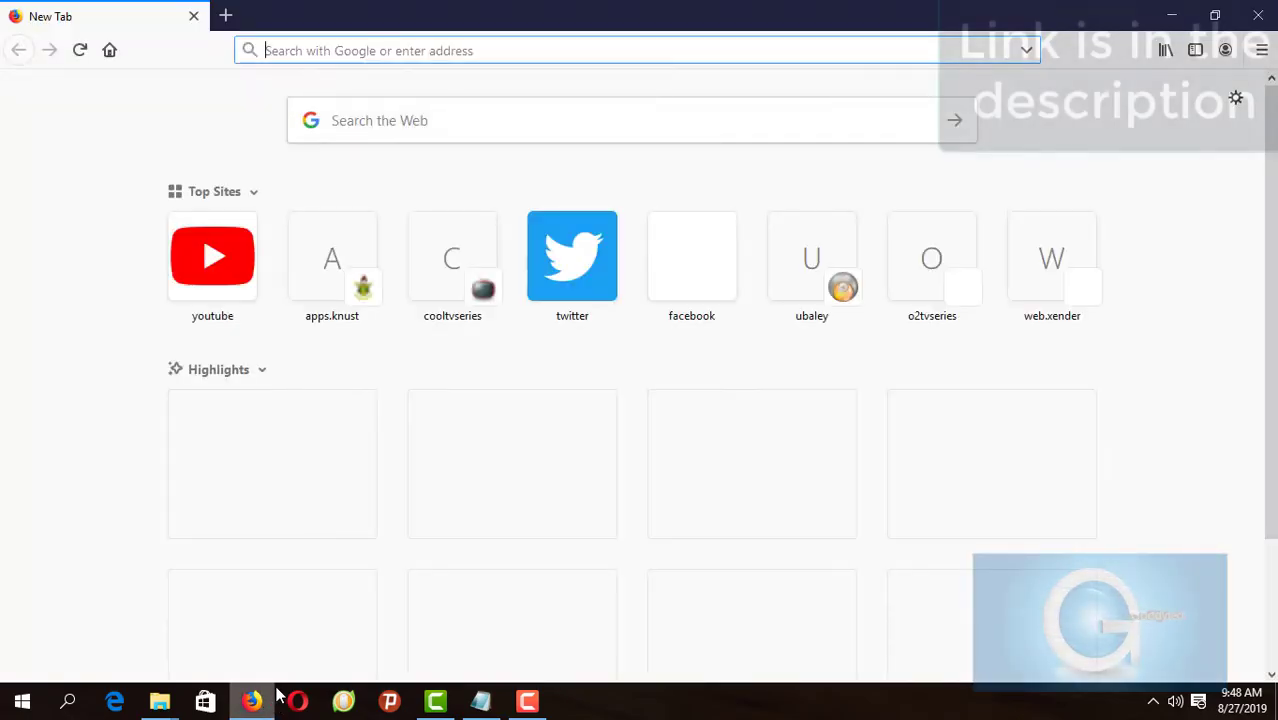
pyautogui.rightClick(349, 50)
pyautogui.click(385, 150)
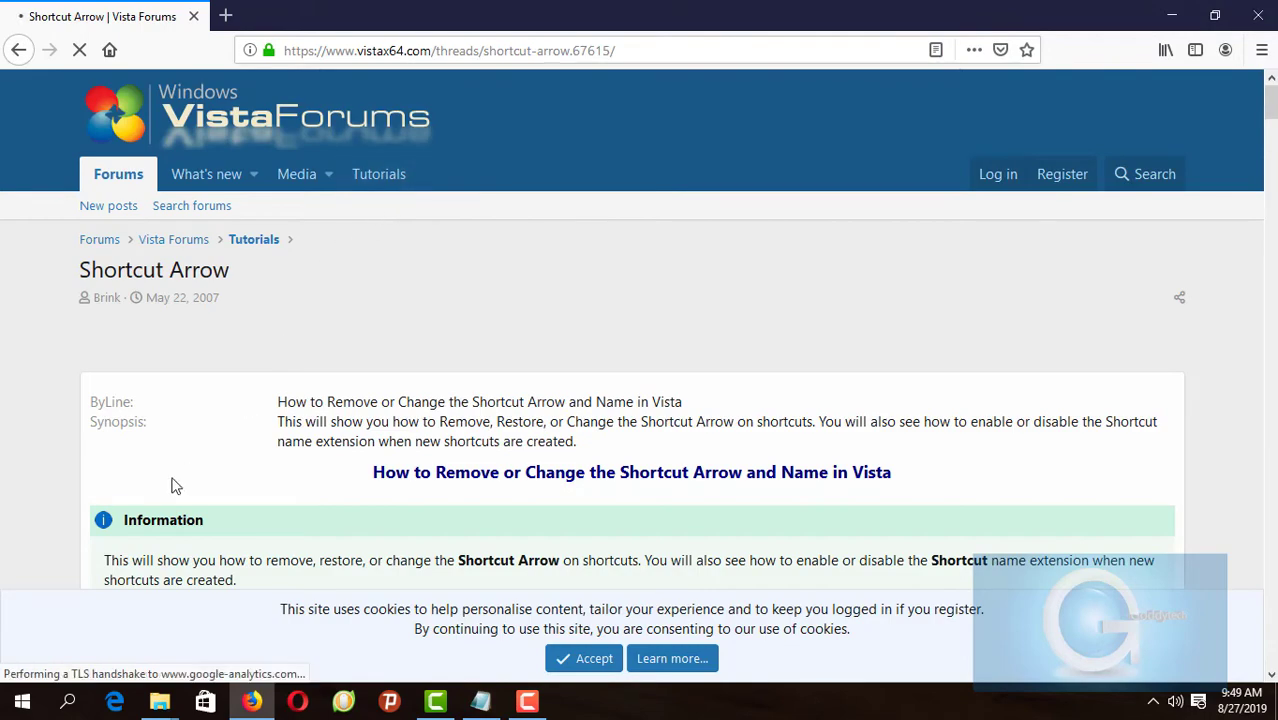
# Download the 64-bit (x64) Vista Shortcut Overlay Remover from Option One as FxVisor64.zip into Downloads\Compressed
pyautogui.scroll(-4, 157, 478)
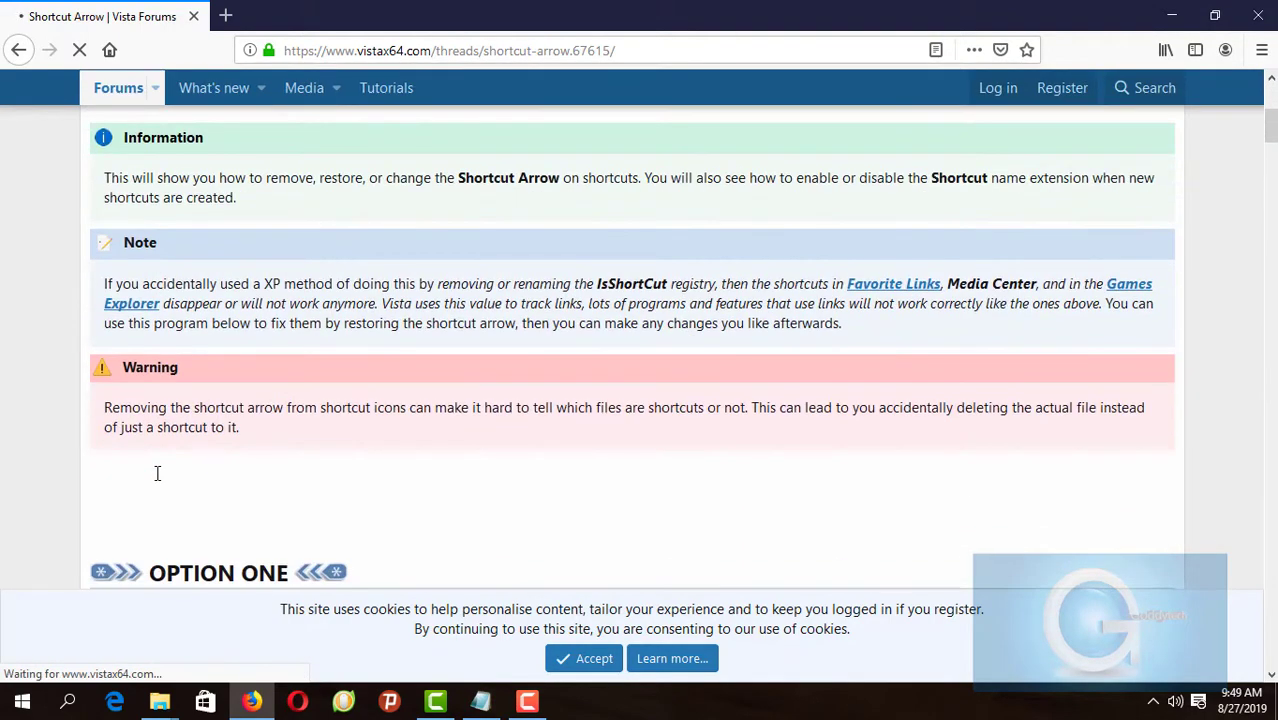
pyautogui.scroll(-2, 157, 473)
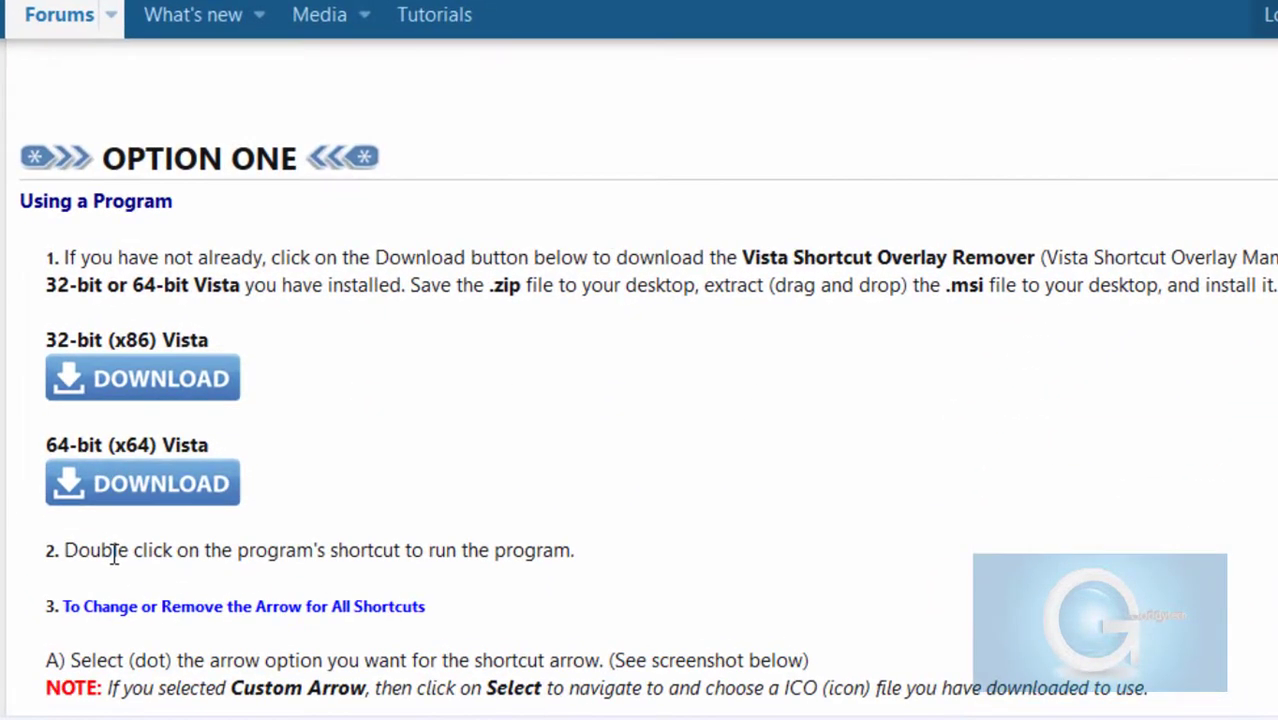
pyautogui.scroll(-2, 115, 556)
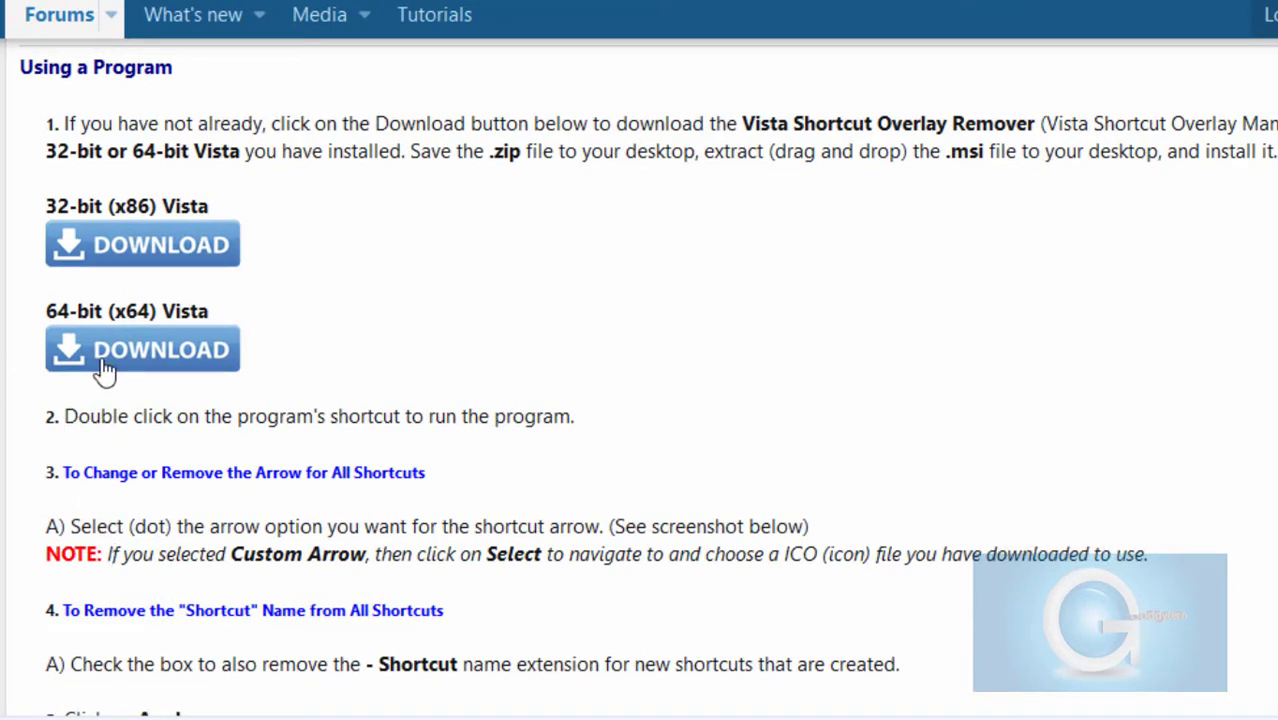
pyautogui.tripleClick(97, 311)
pyautogui.click(231, 298)
pyautogui.moveTo(45, 209); pyautogui.dragTo(368, 197)
pyautogui.click(368, 197)
pyautogui.click(118, 346)
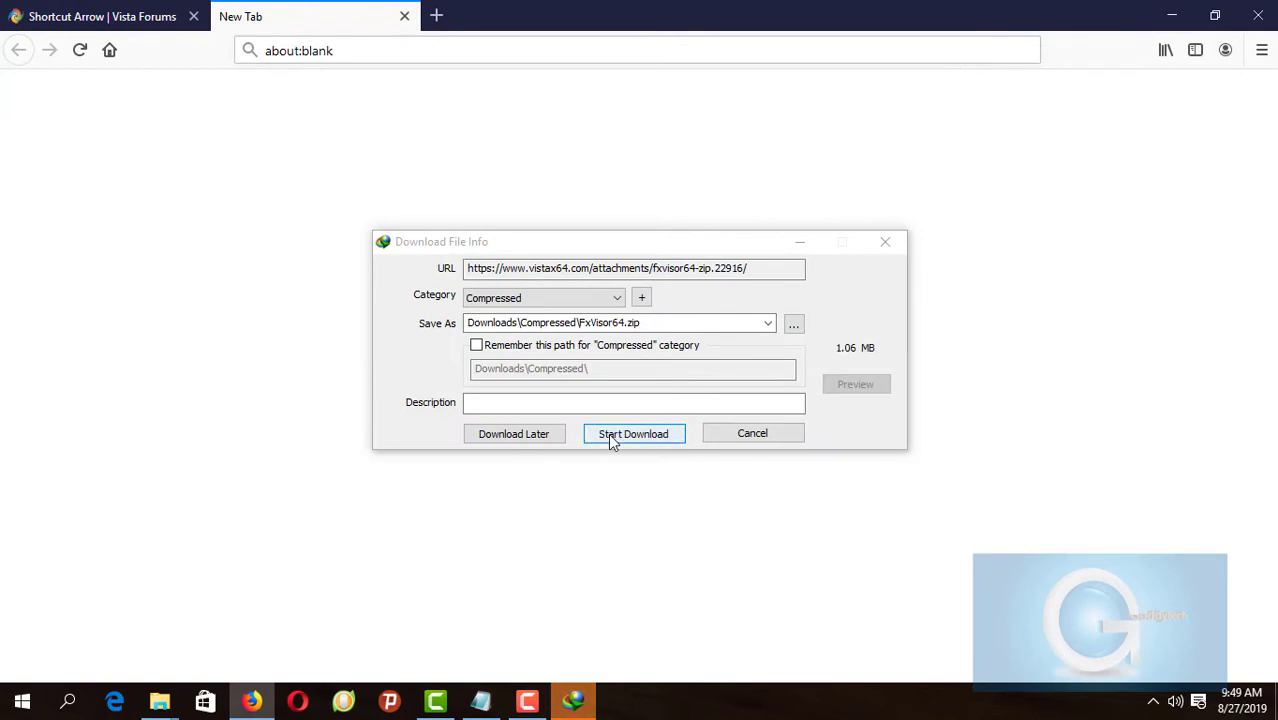
pyautogui.click(611, 440)
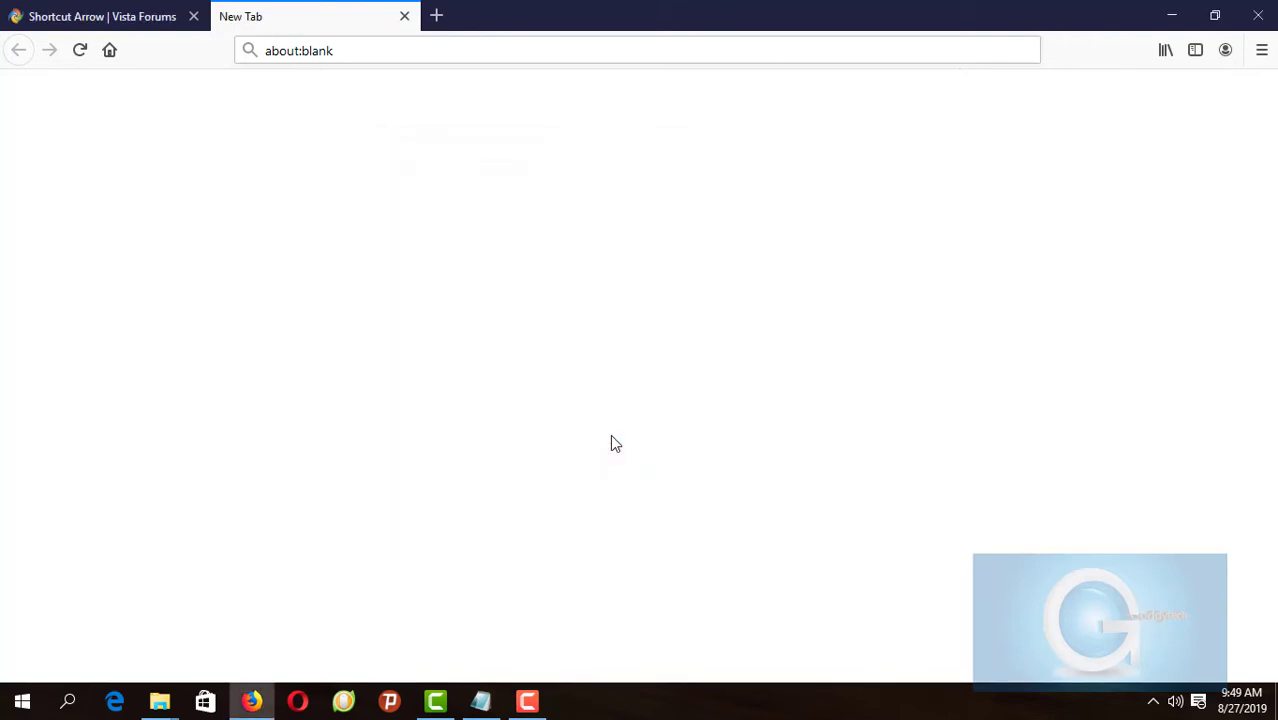
# Open the downloaded FxVisor64 archive from the Compressed folder inside Downloads
pyautogui.moveTo(160, 704)
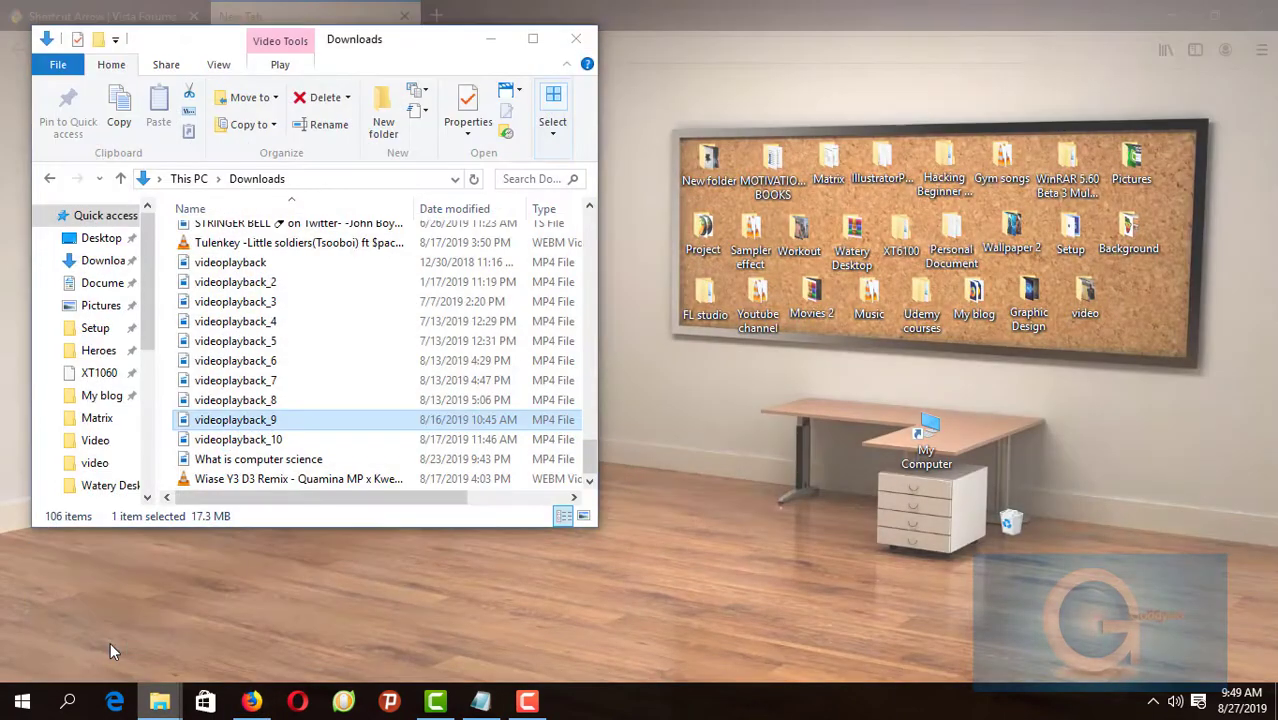
pyautogui.click(95, 620)
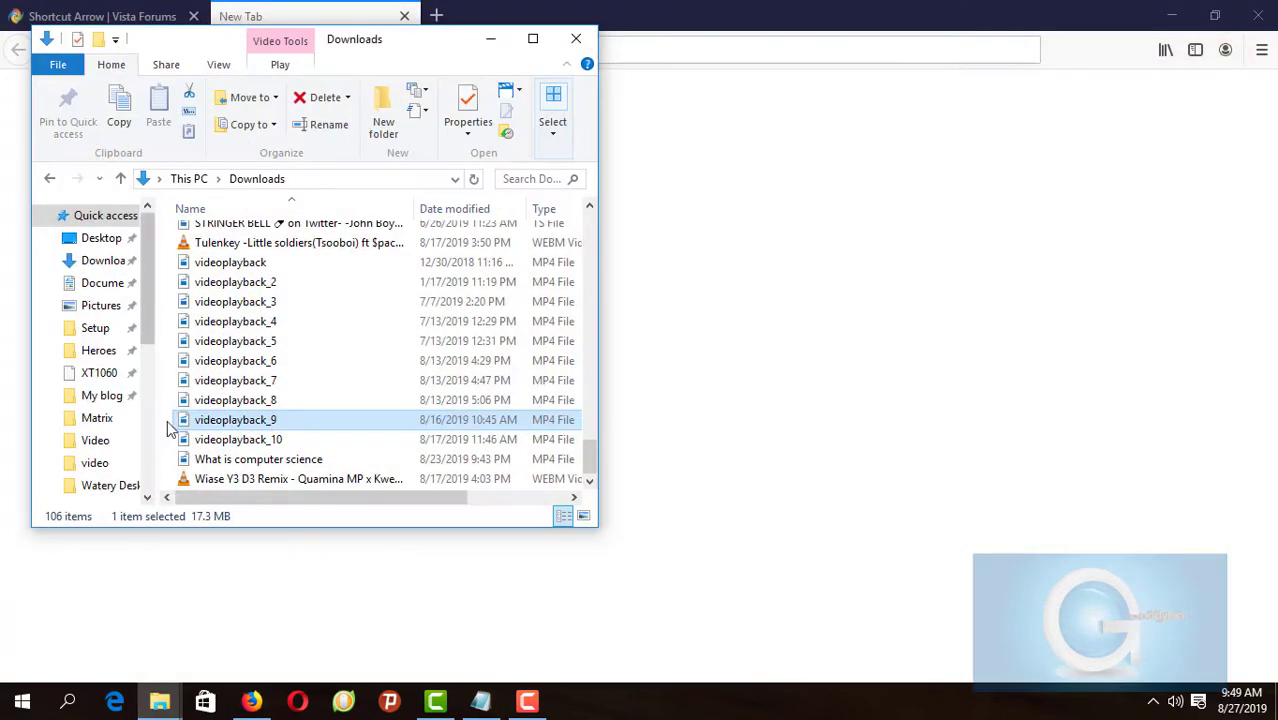
pyautogui.scroll(20, 238, 437)
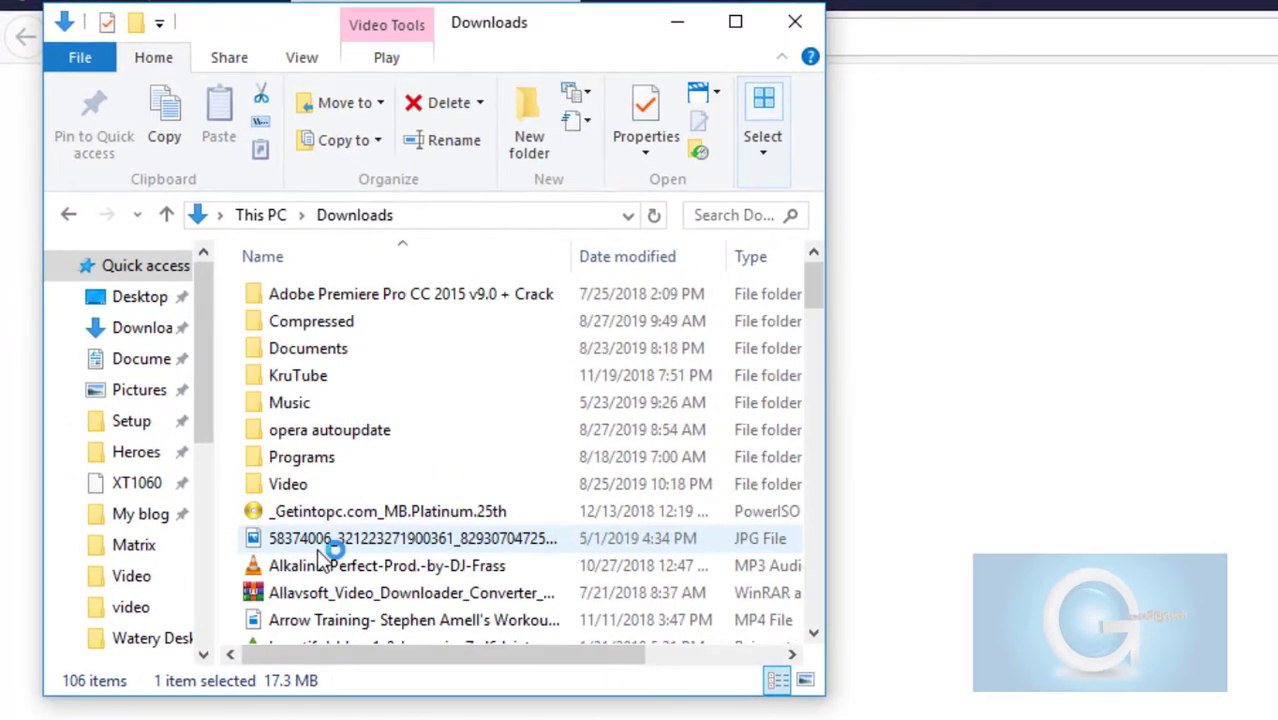
pyautogui.doubleClick(307, 333)
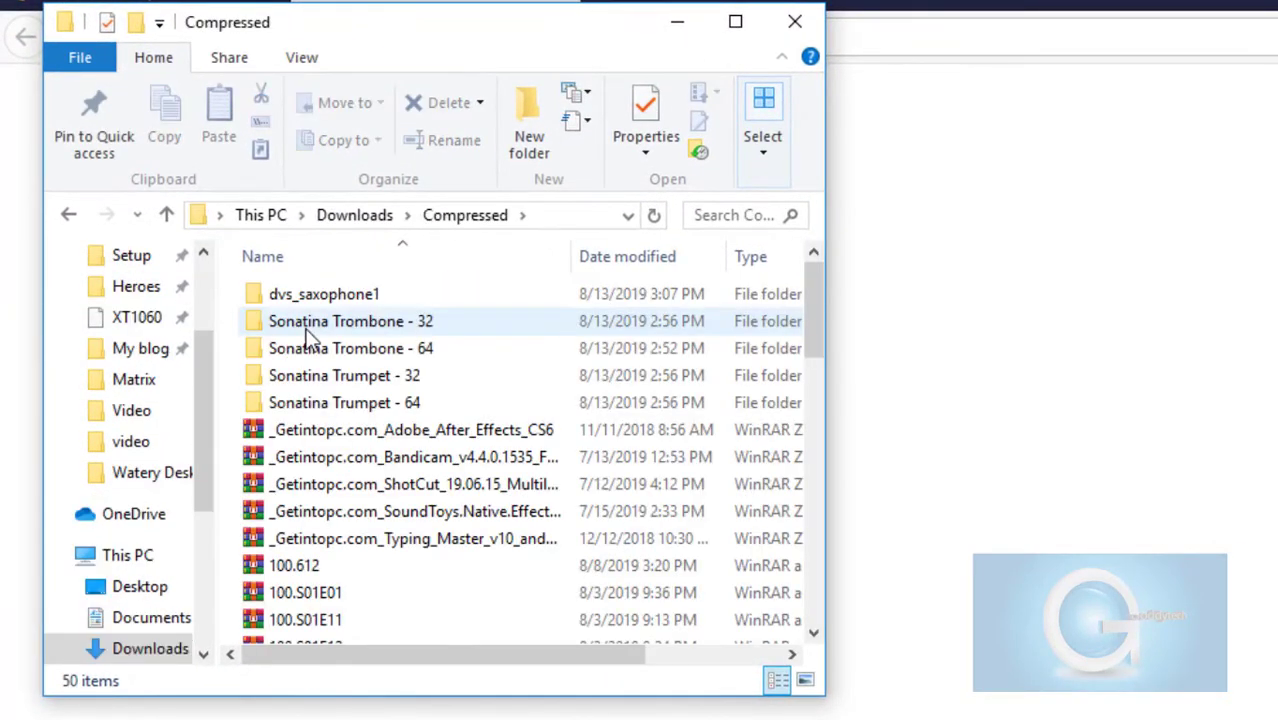
pyautogui.scroll(-12, 310, 340)
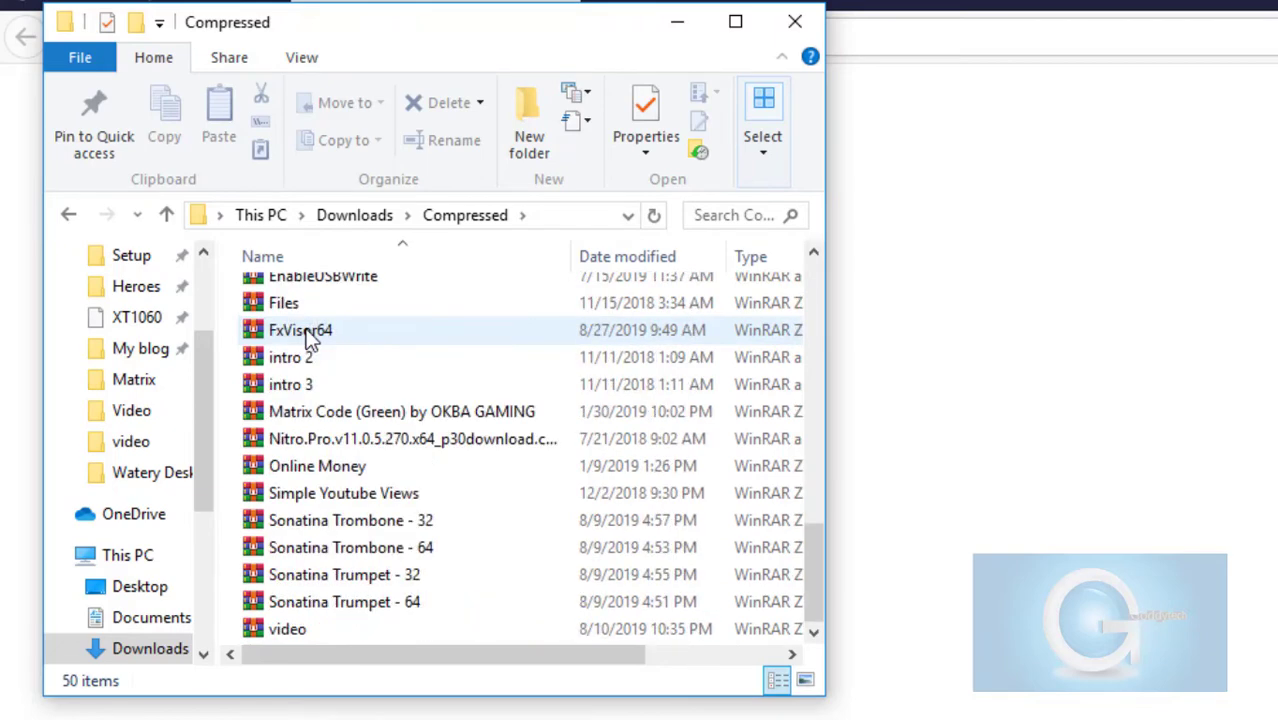
pyautogui.doubleClick(310, 340)
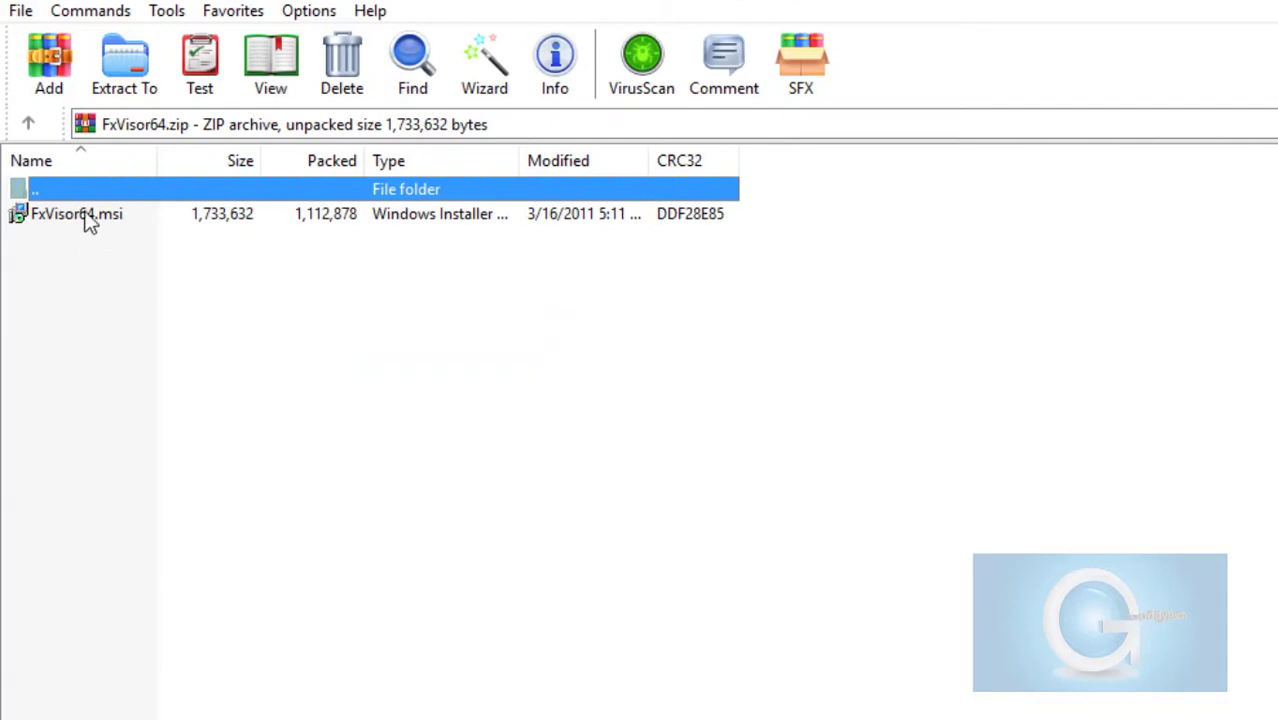
# Run FxVisor64.msi from the archive, advance to the installation folder page, and close the Compressed folder window
pyautogui.click(88, 220)
pyautogui.click(200, 220)
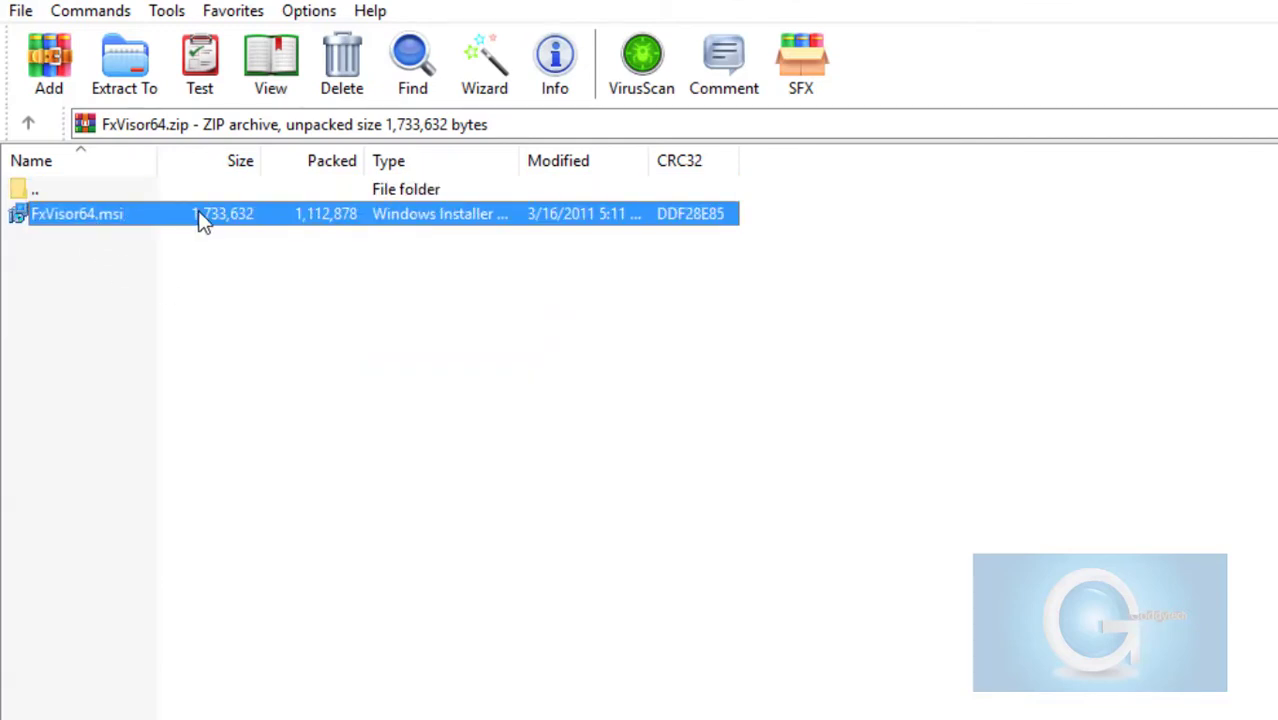
pyautogui.doubleClick(200, 217)
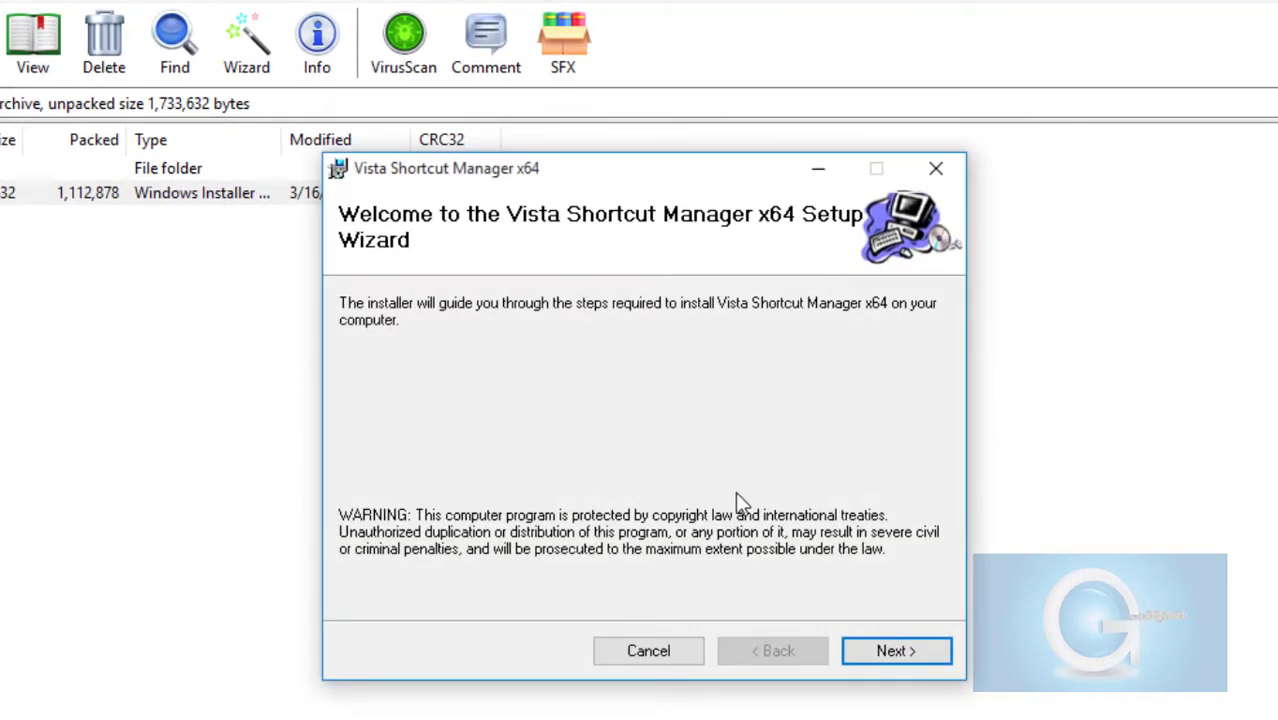
pyautogui.click(863, 652)
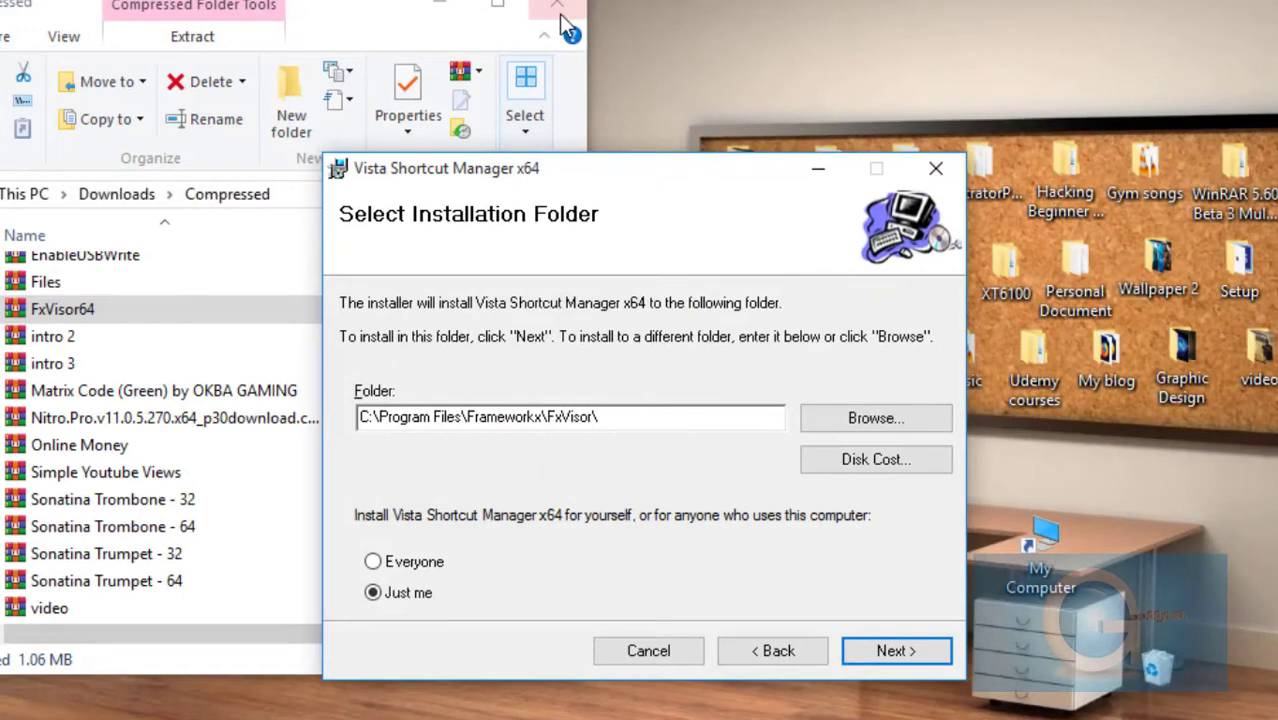
pyautogui.click(559, 14)
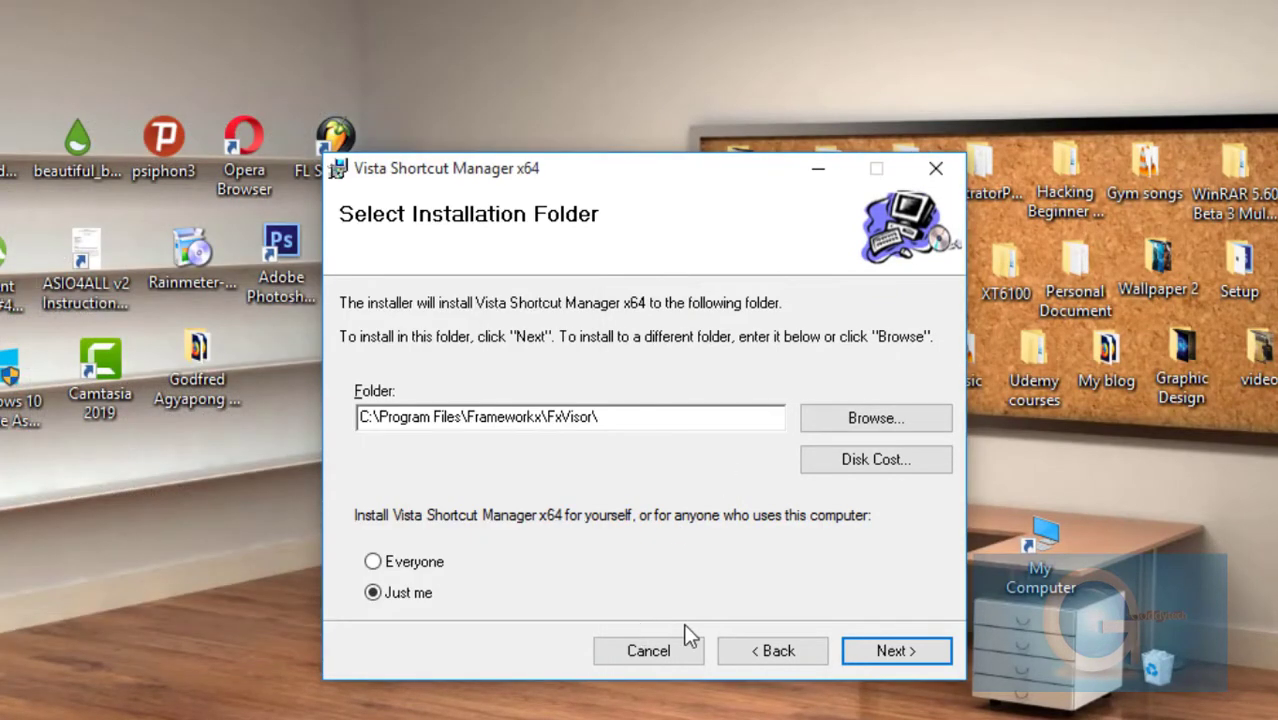
# Install Vista Shortcut Manager x64 for everyone in C:\Program Files\Frameworkx\FxVisor\ and close the finished setup wizard
pyautogui.click(407, 567)
pyautogui.click(885, 652)
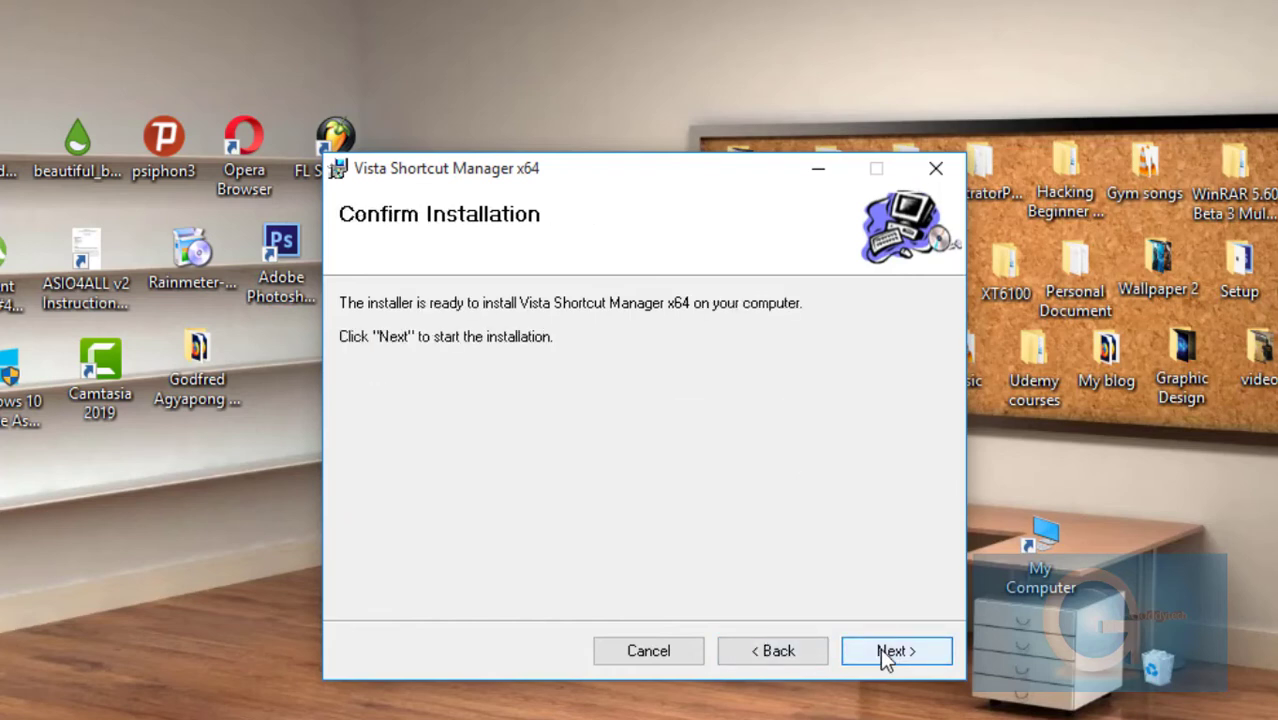
pyautogui.click(885, 652)
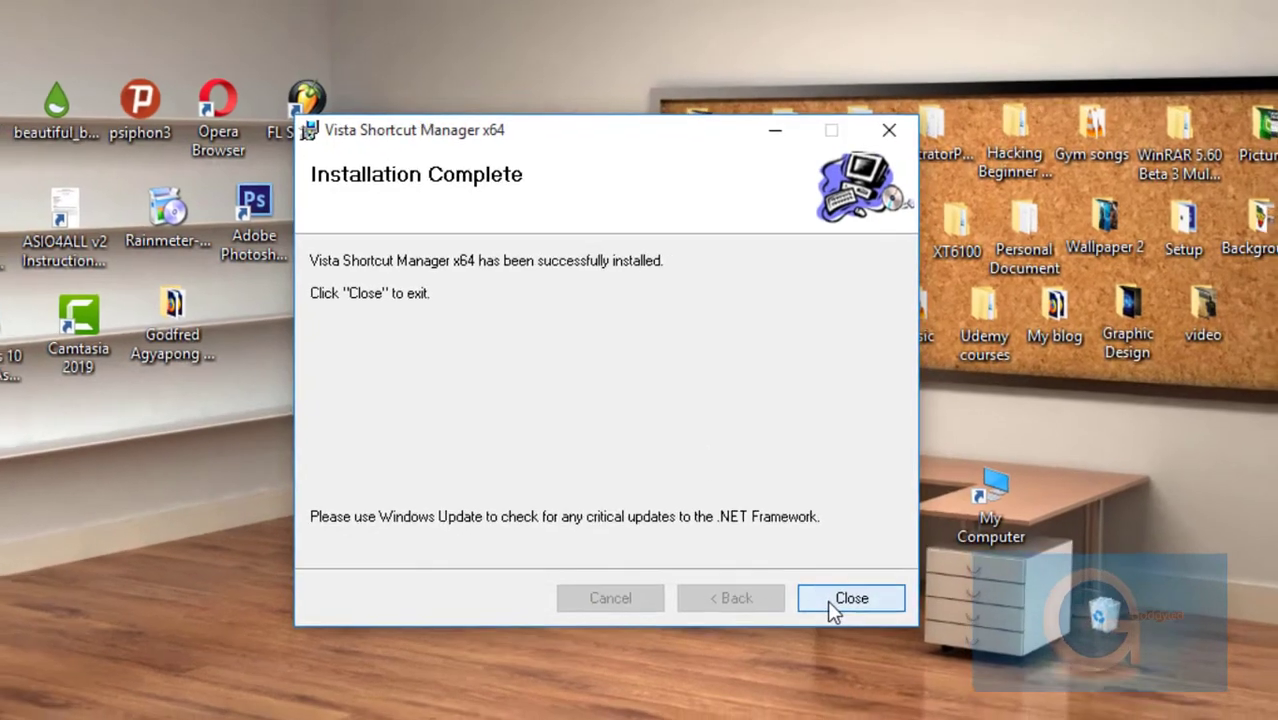
pyautogui.click(832, 606)
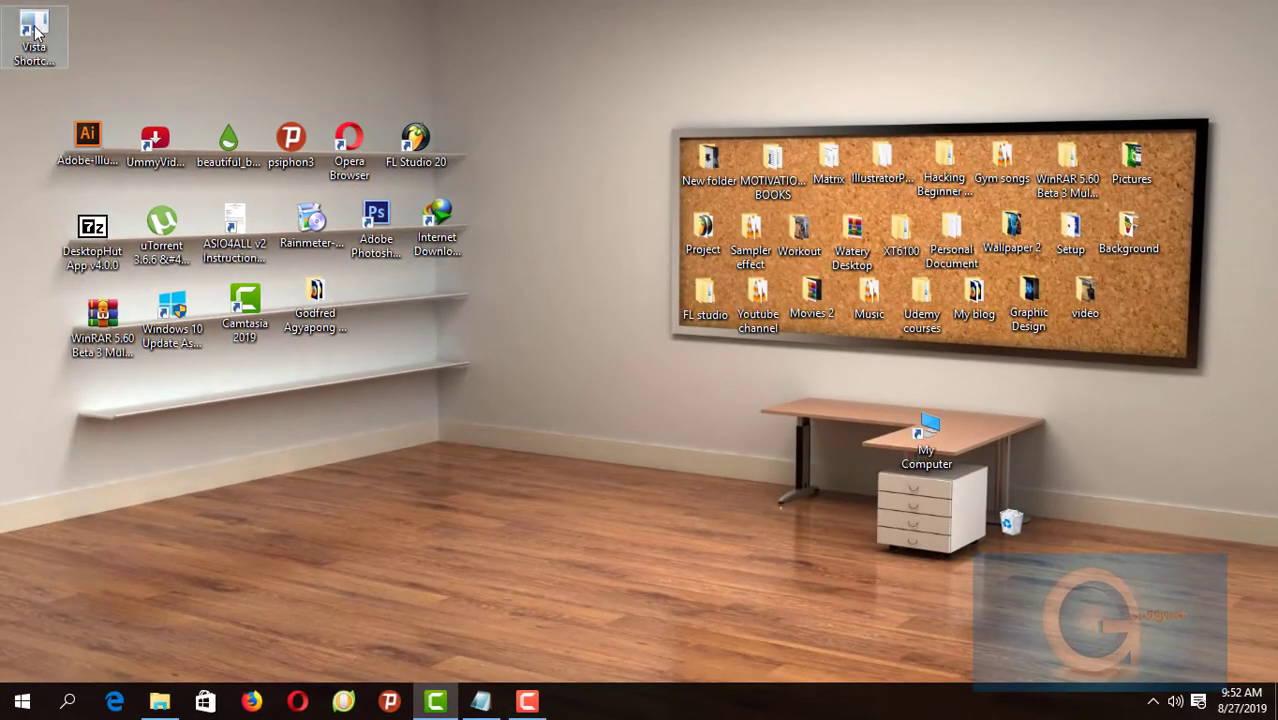
# Launch Vista Shortcut Manager from the desktop and apply the No Arrow option to shortcuts
pyautogui.doubleClick(35, 32)
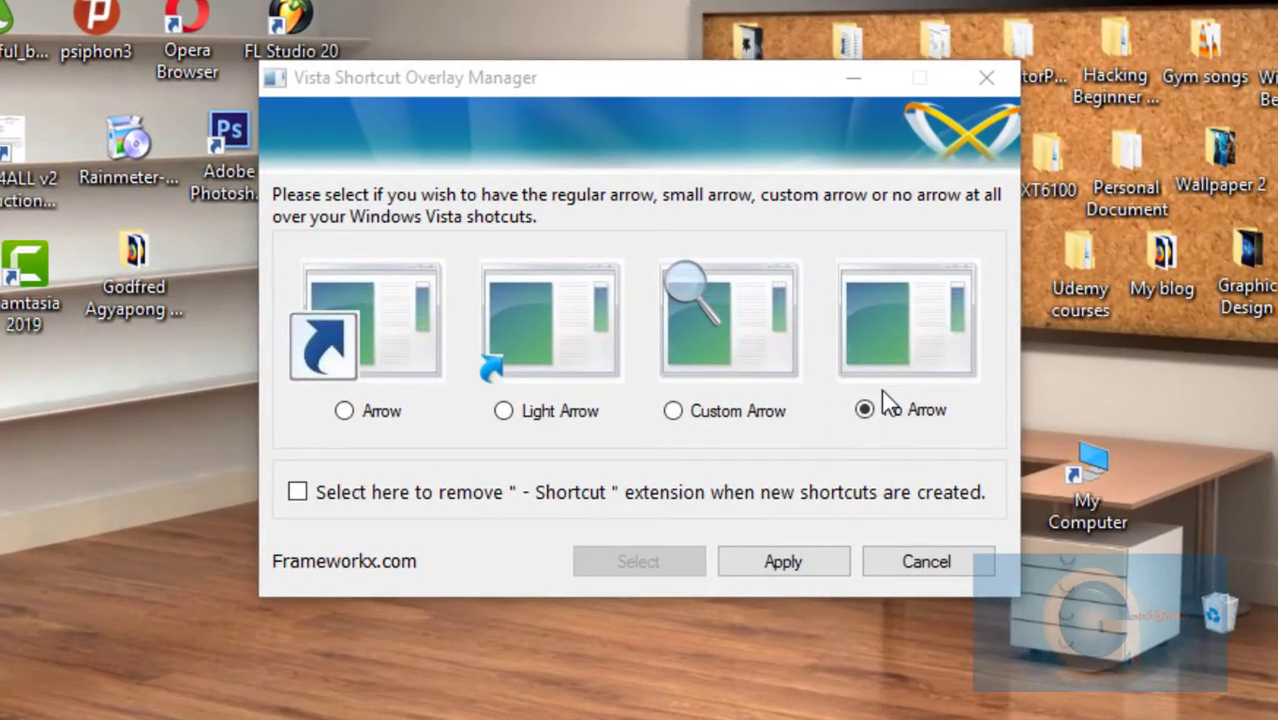
pyautogui.click(906, 404)
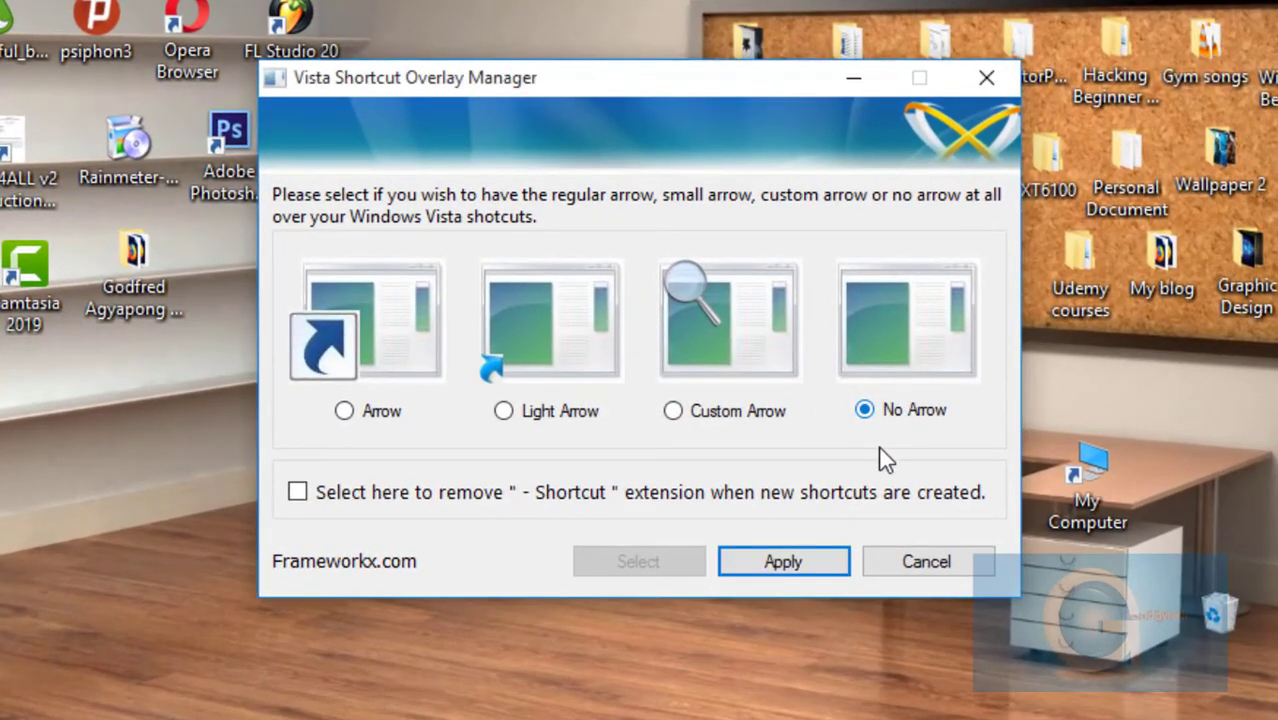
pyautogui.click(799, 564)
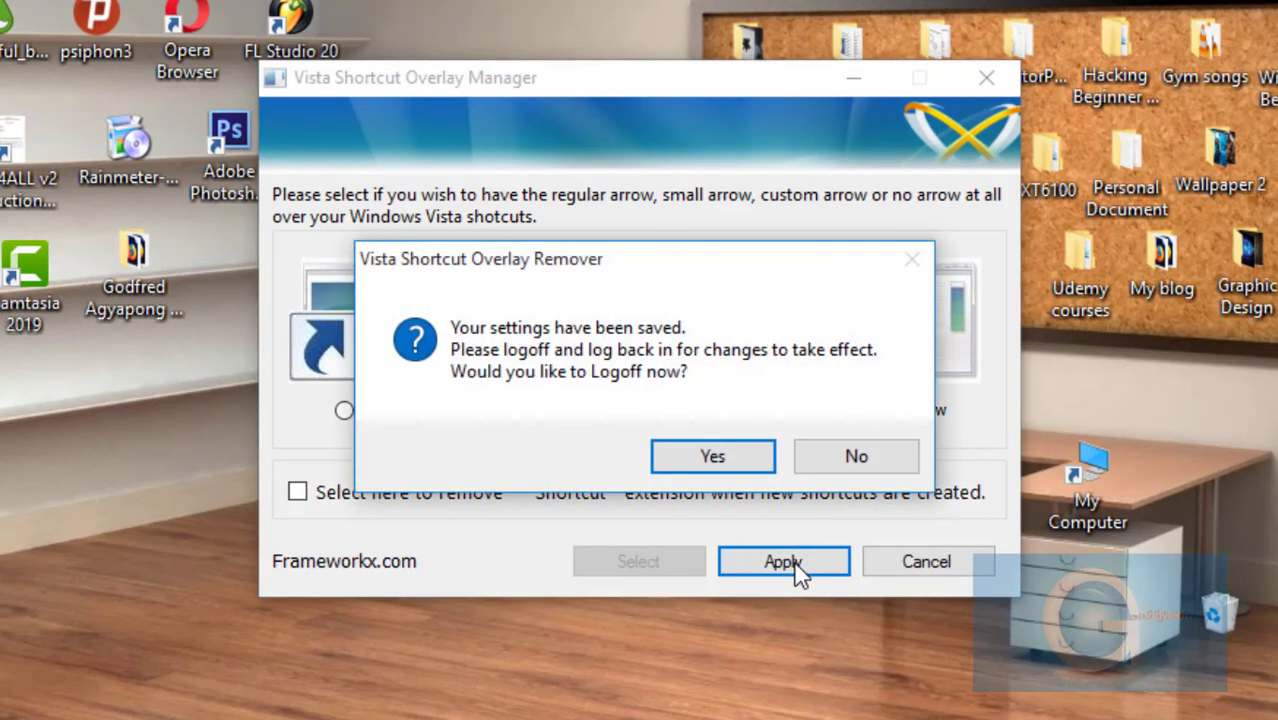